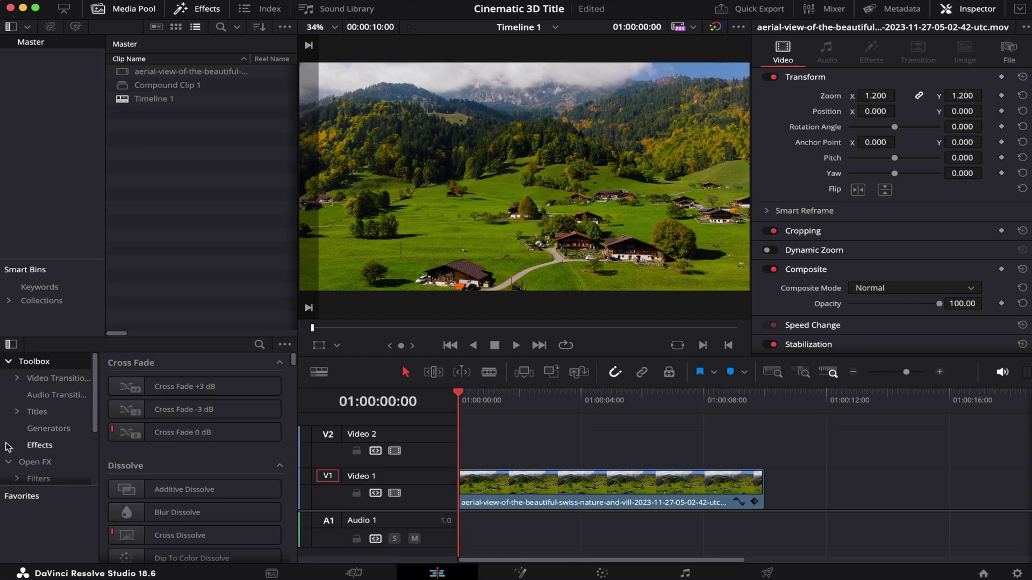
# Add a Fusion Composition to track V2 above the landscape clip and shorten it.
pyautogui.click(39, 445)
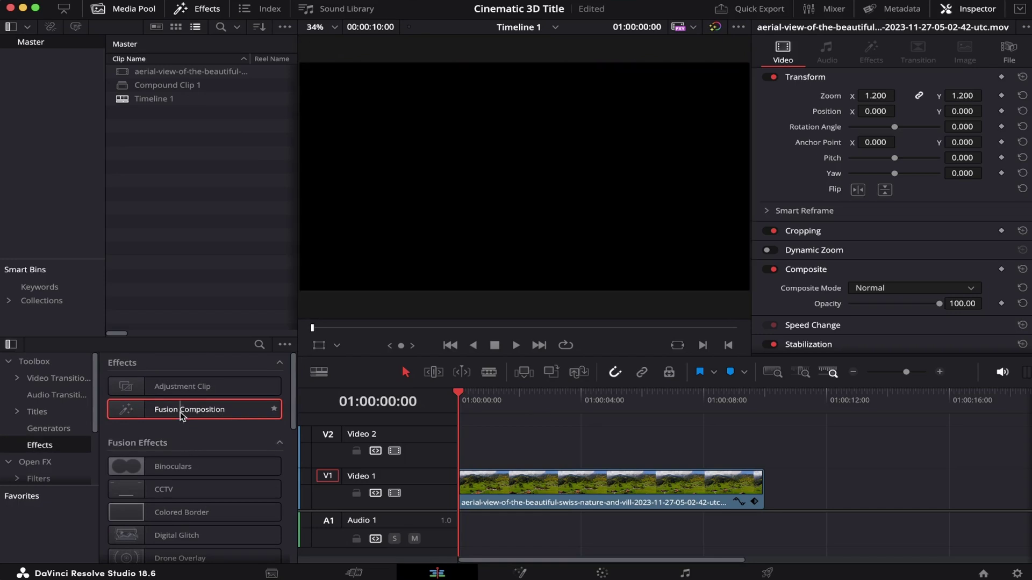
pyautogui.moveTo(190, 410); pyautogui.dragTo(469, 446)
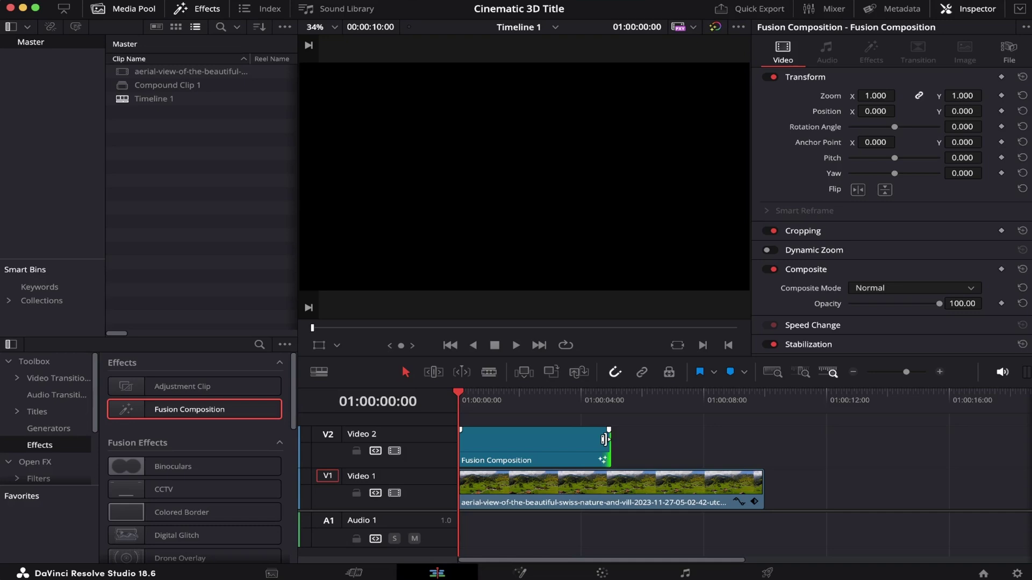
pyautogui.moveTo(607, 439); pyautogui.dragTo(577, 440)
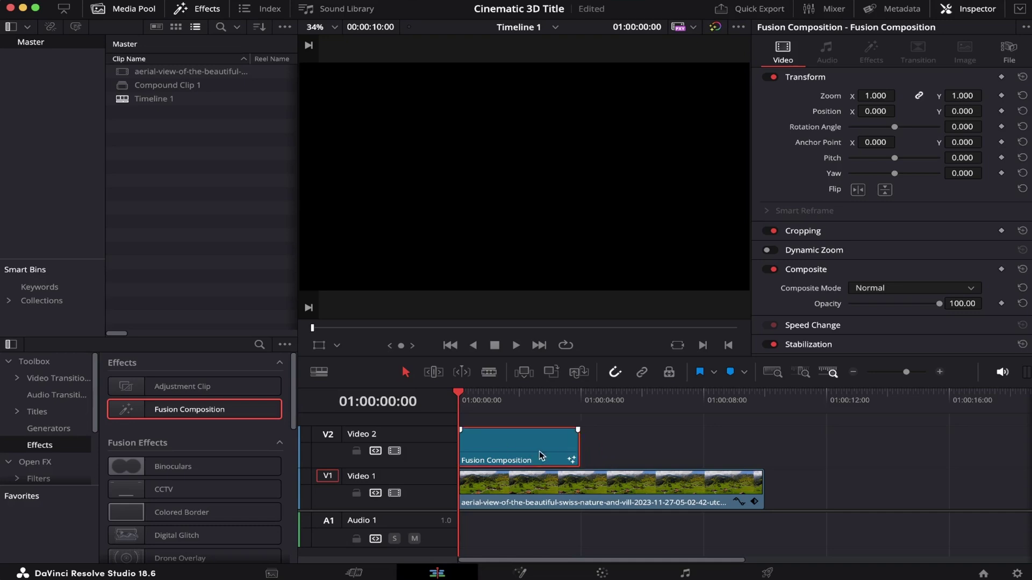
# On the Fusion page, feed MediaOut1 from a Background node with Alpha 0.0, then add Text+.
pyautogui.click(524, 573)
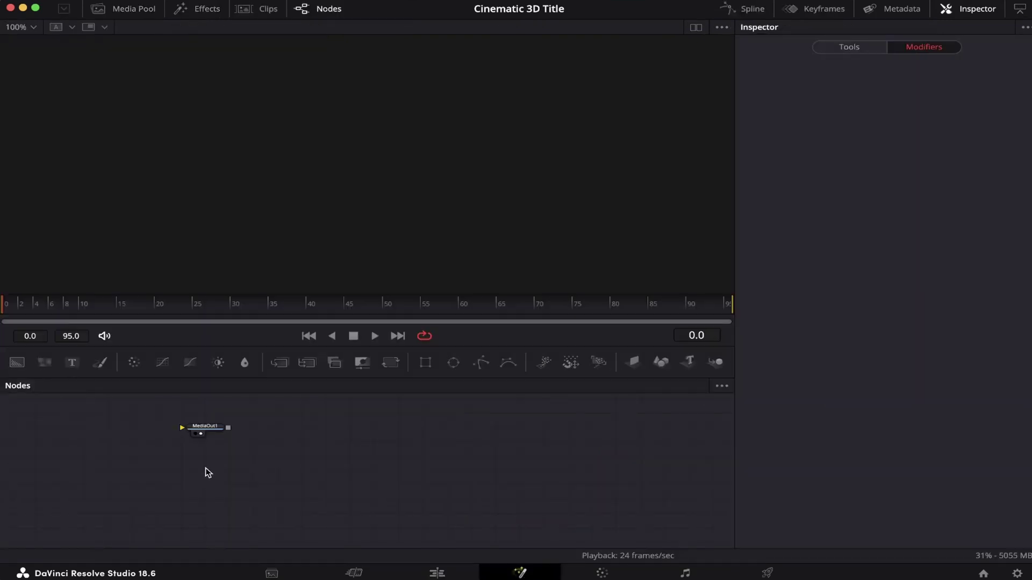
pyautogui.moveTo(228, 428); pyautogui.dragTo(470, 455)
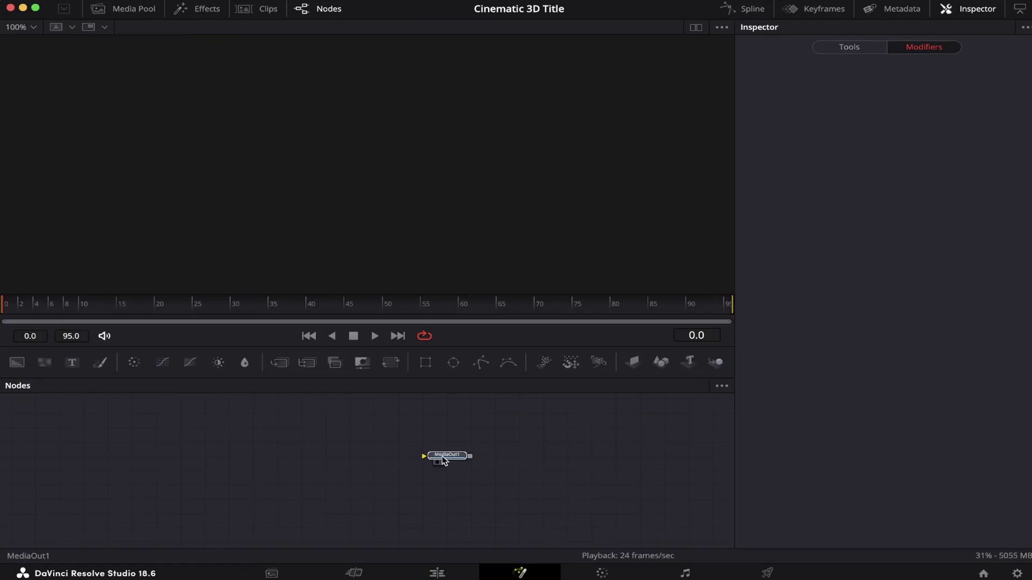
pyautogui.moveTo(17, 363); pyautogui.dragTo(297, 457)
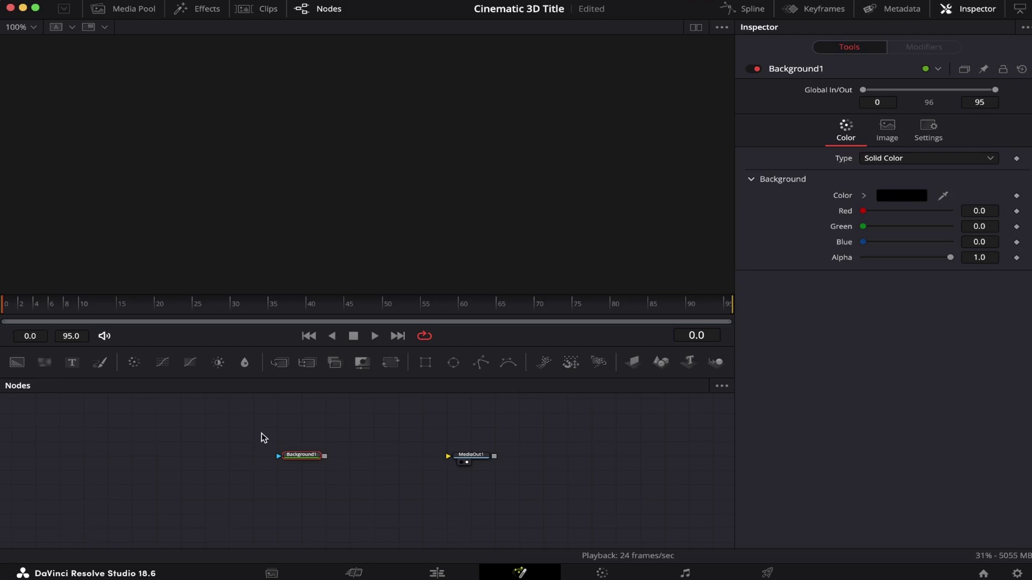
pyautogui.moveTo(325, 456)
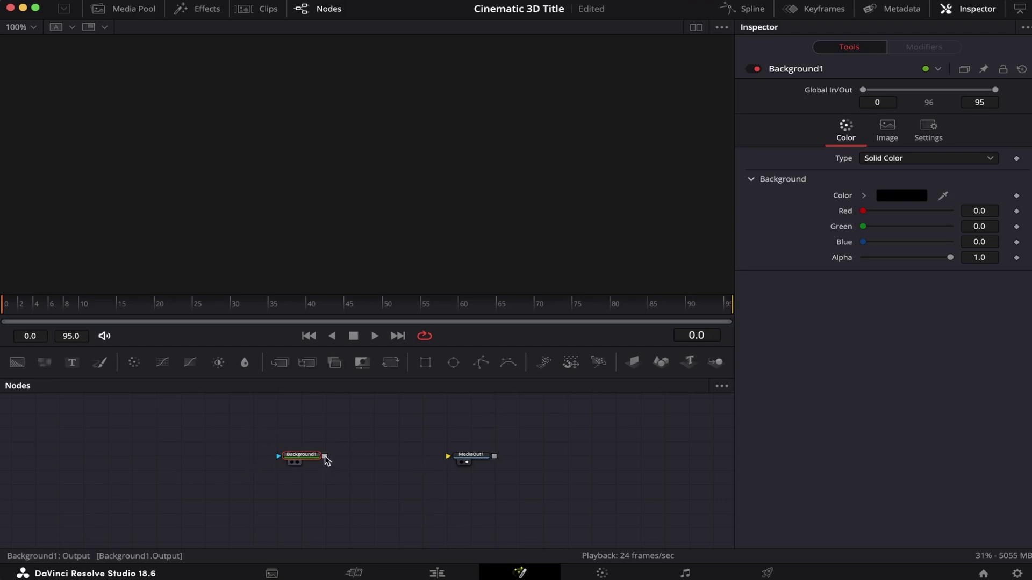
pyautogui.moveTo(325, 459); pyautogui.dragTo(448, 456)
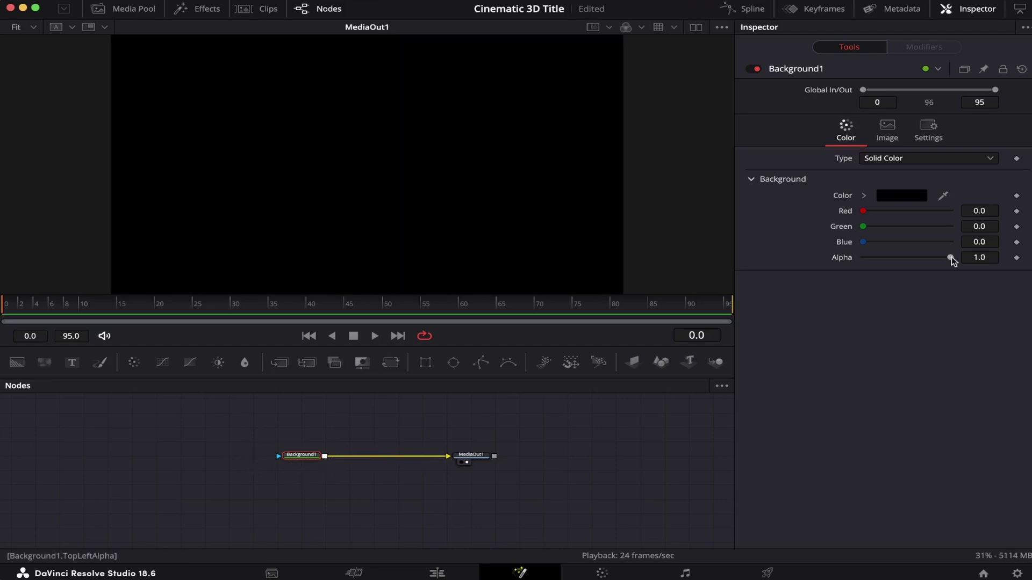
pyautogui.moveTo(951, 258); pyautogui.dragTo(832, 263)
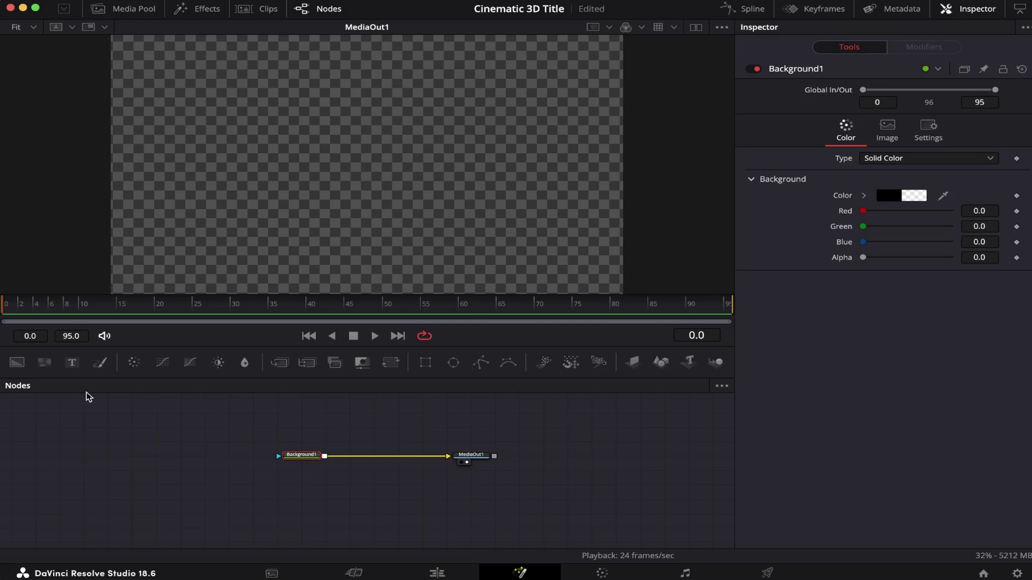
pyautogui.moveTo(74, 364); pyautogui.dragTo(374, 419)
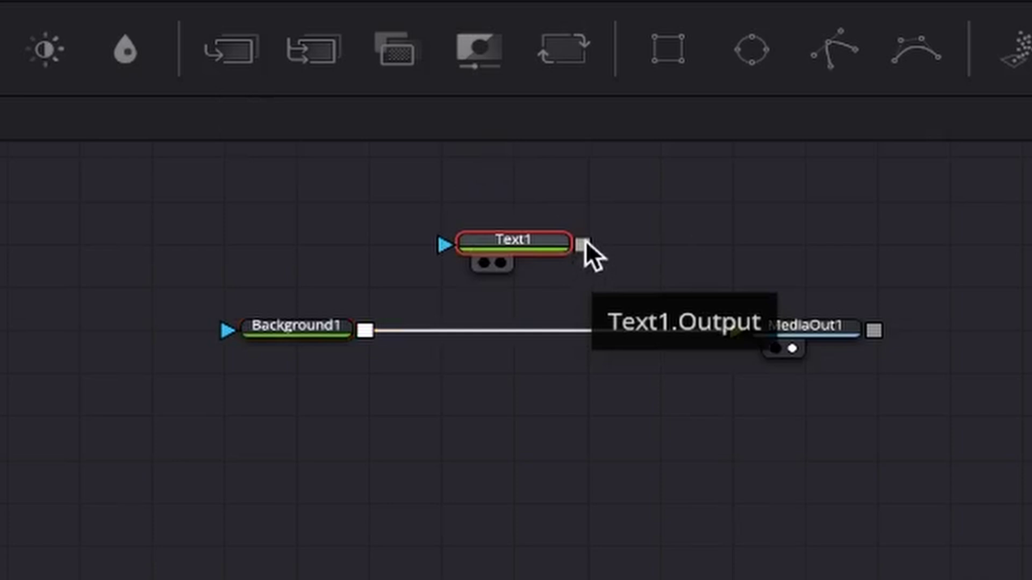
# Merge Text1 over Background1, reading 'CINEMATIC TITLE' in Poiret One at size 0.1339.
pyautogui.moveTo(585, 243)
pyautogui.mouseDown()
pyautogui.moveTo(369, 331)
pyautogui.moveTo(366, 323)
pyautogui.mouseUp()
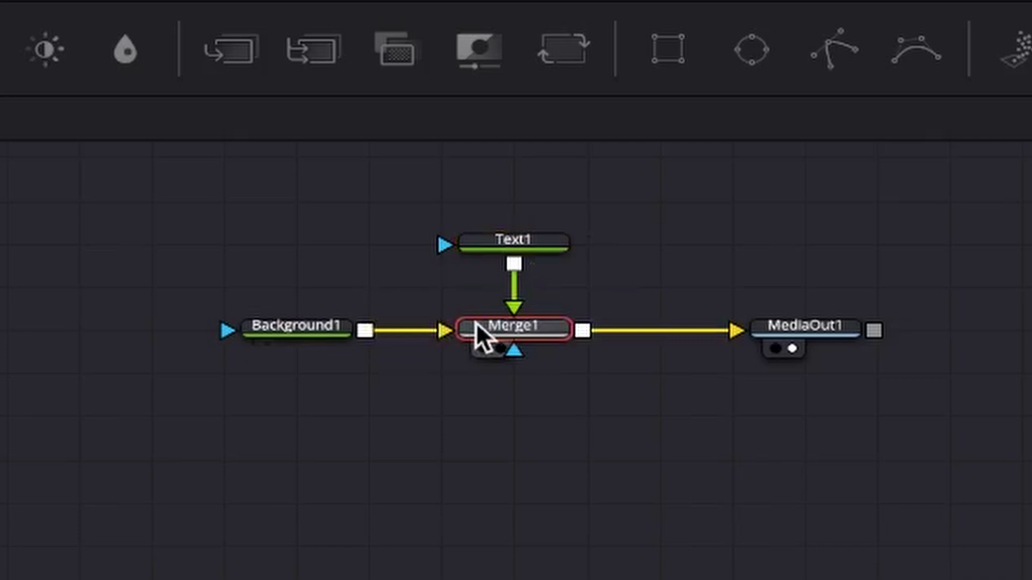
pyautogui.moveTo(513, 240); pyautogui.dragTo(515, 197)
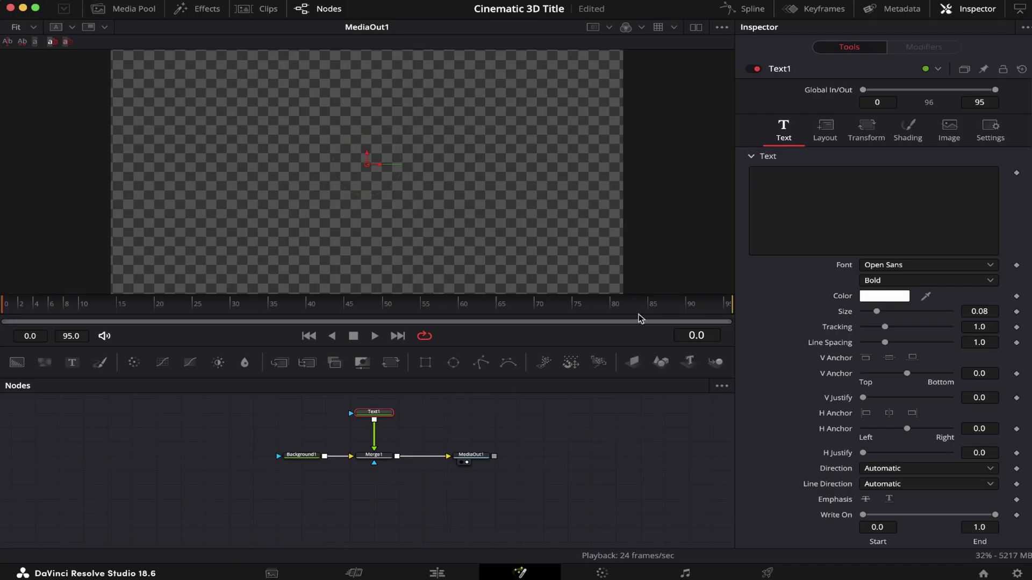
pyautogui.click(852, 221)
pyautogui.write('CINEMAT')
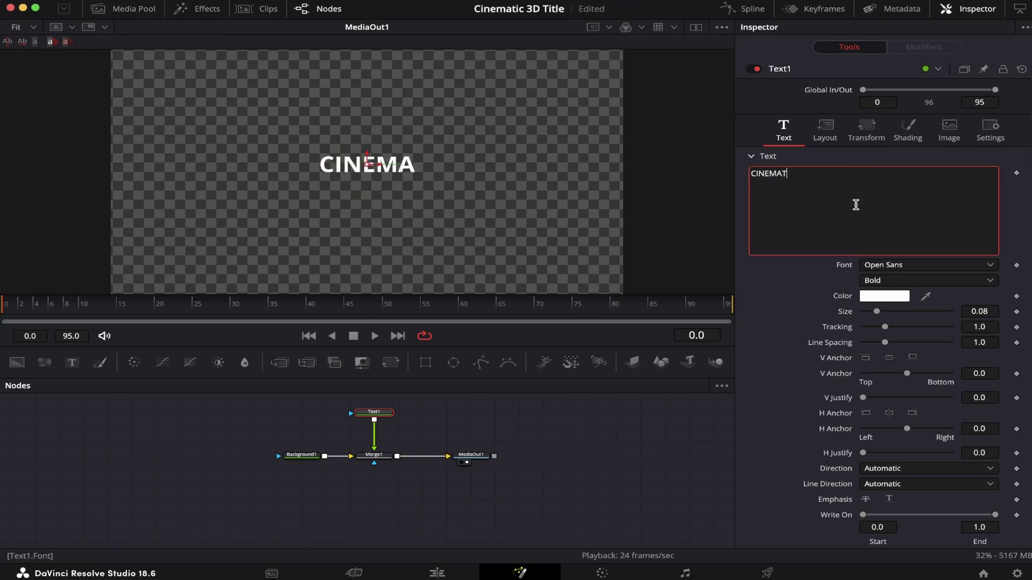
pyautogui.write('IC TITLE')
pyautogui.click(915, 267)
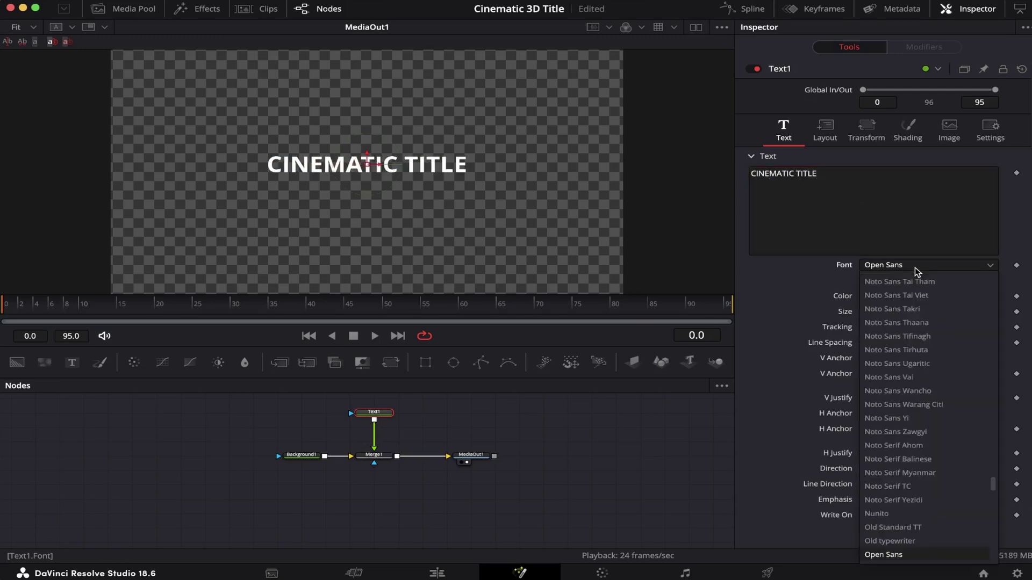
pyautogui.write('poi')
pyautogui.press('Return')
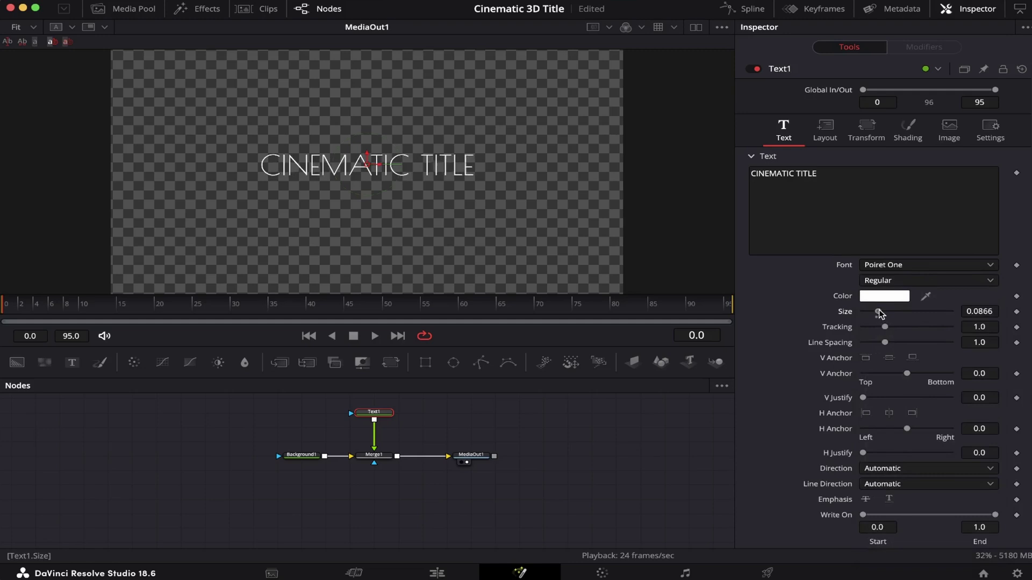
pyautogui.moveTo(879, 311); pyautogui.dragTo(886, 312)
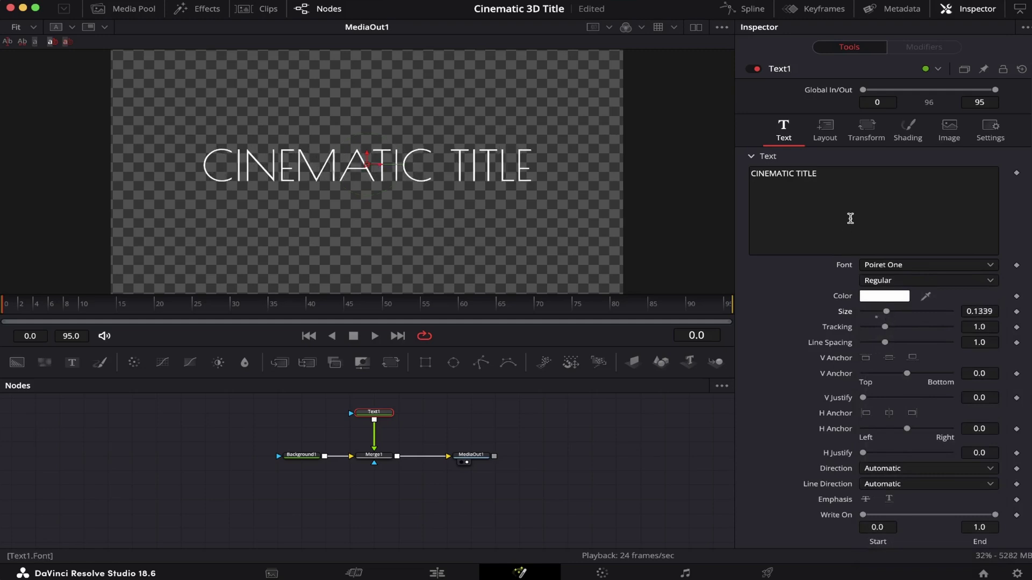
# Attach a Follower modifier to Text1's text field and show its settings.
pyautogui.rightClick(873, 208)
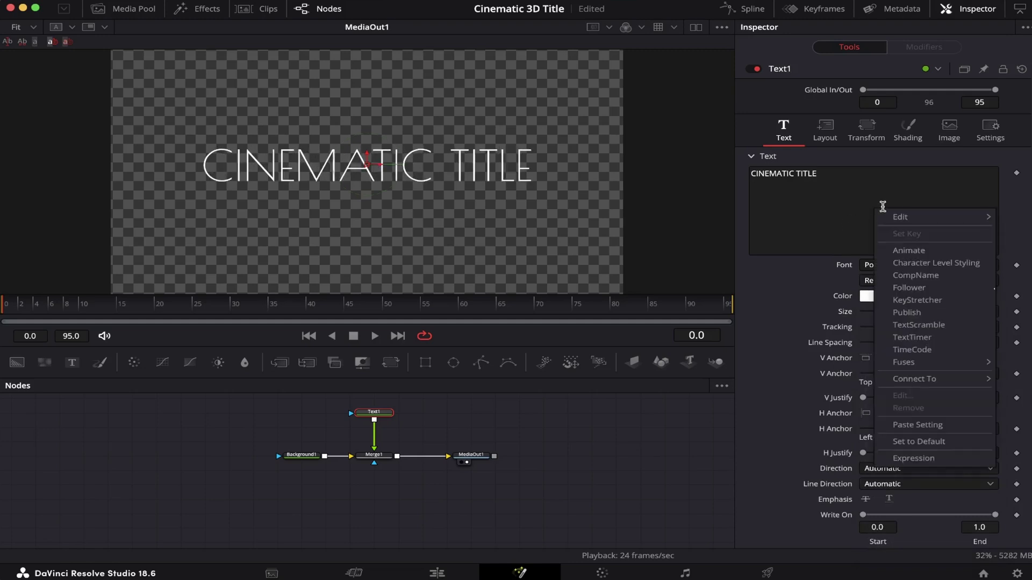
pyautogui.click(910, 288)
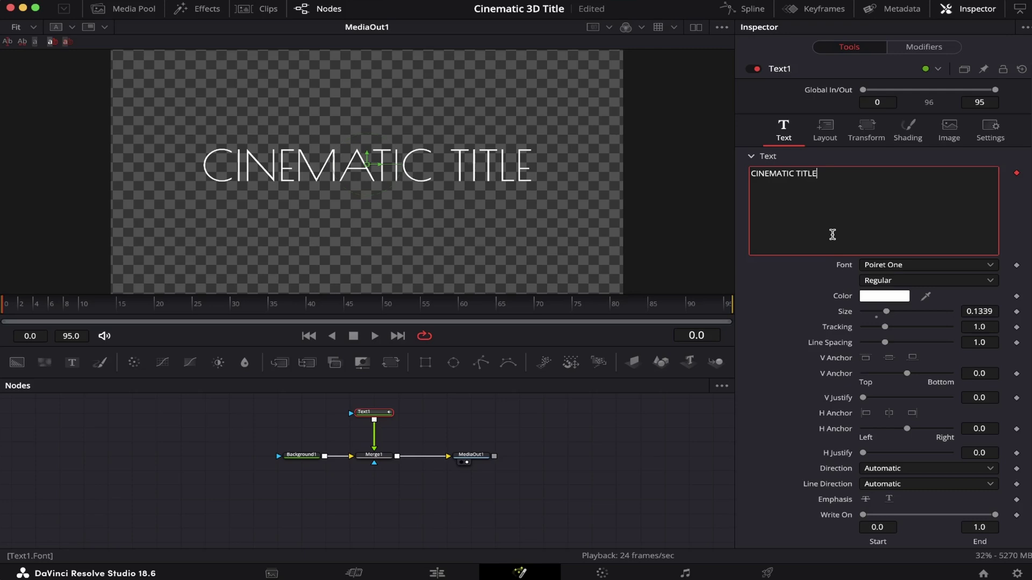
pyautogui.click(924, 47)
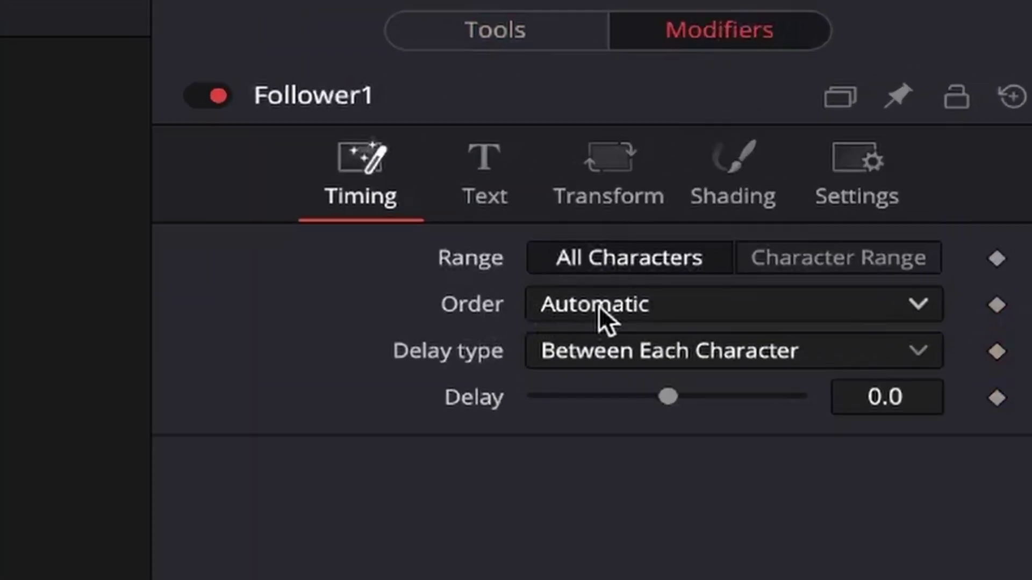
# Set the Follower order to Random But One by One with a 2.0 delay.
pyautogui.click(599, 306)
pyautogui.click(603, 559)
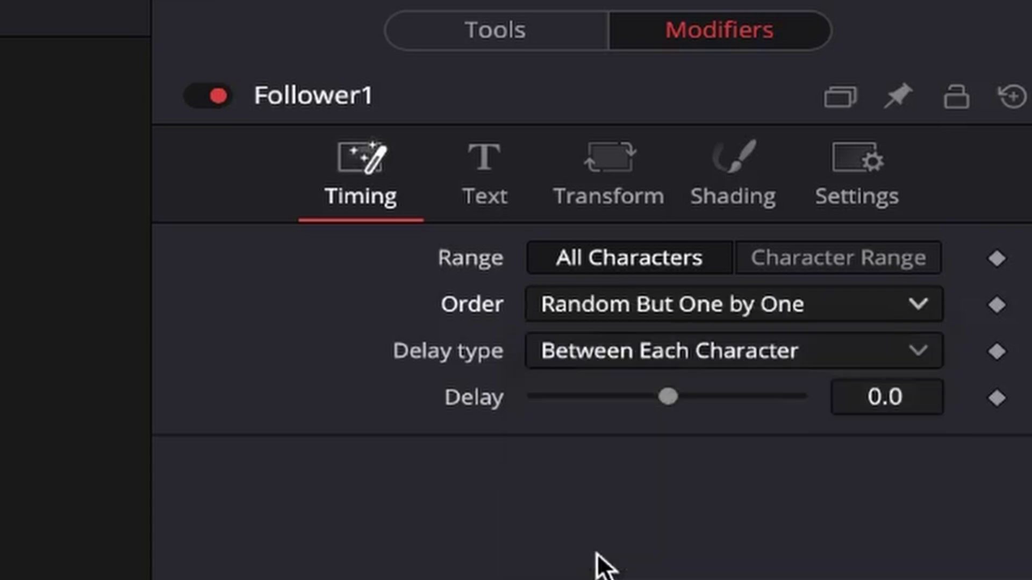
pyautogui.click(883, 397)
pyautogui.press('BackSpace')
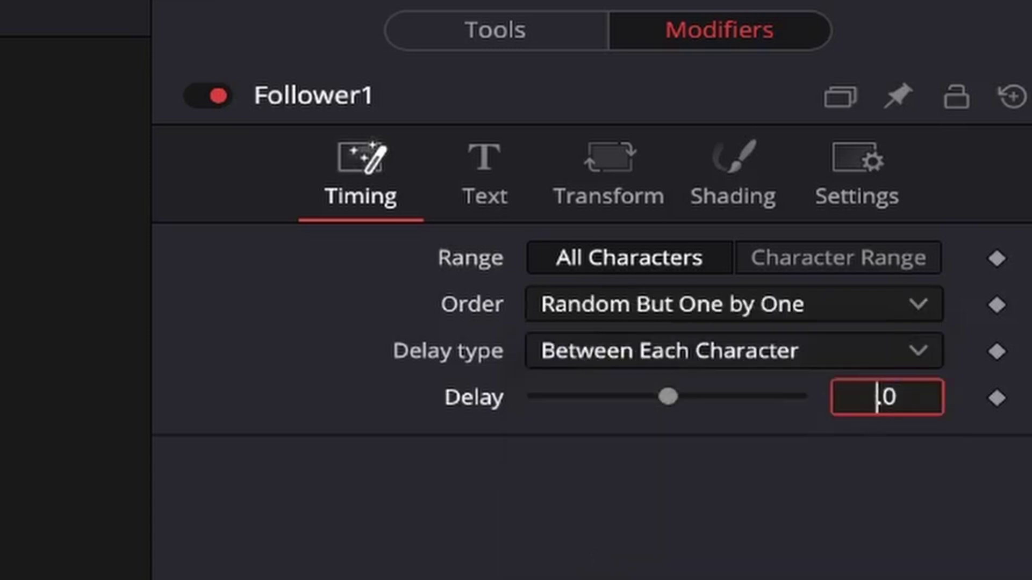
pyautogui.write('2')
pyautogui.press('Return')
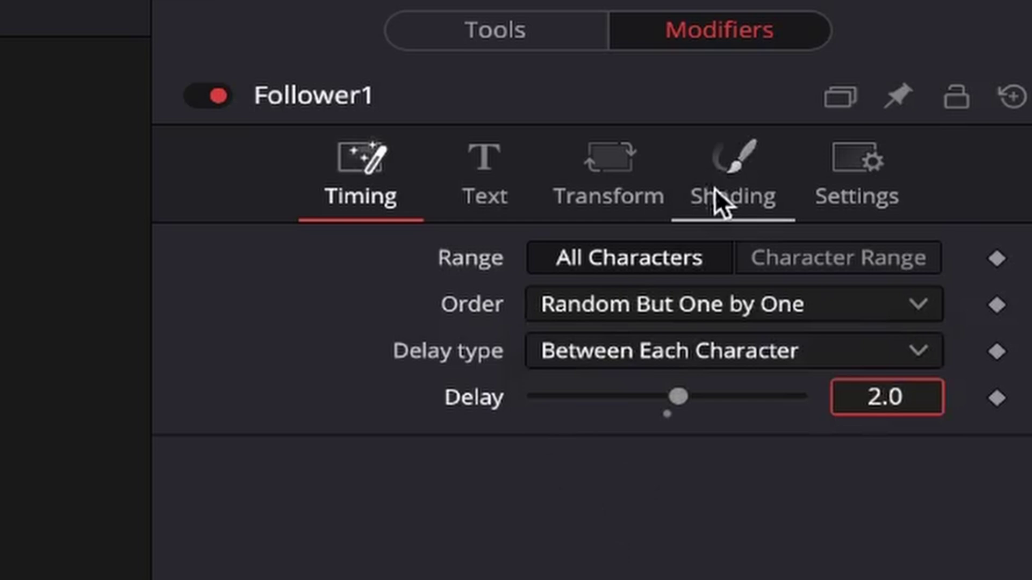
pyautogui.click(744, 157)
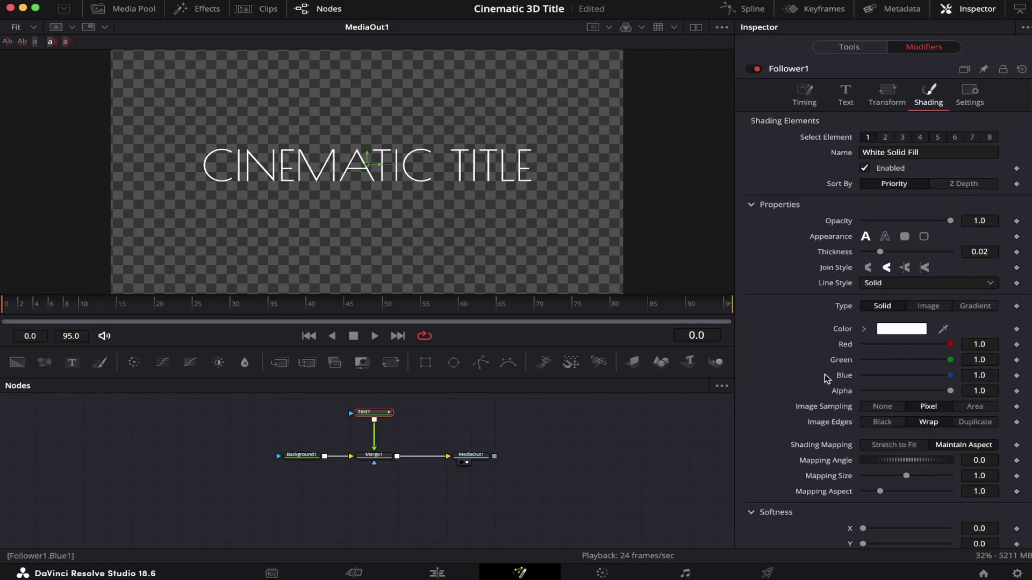
pyautogui.scroll(-5, 824, 374)
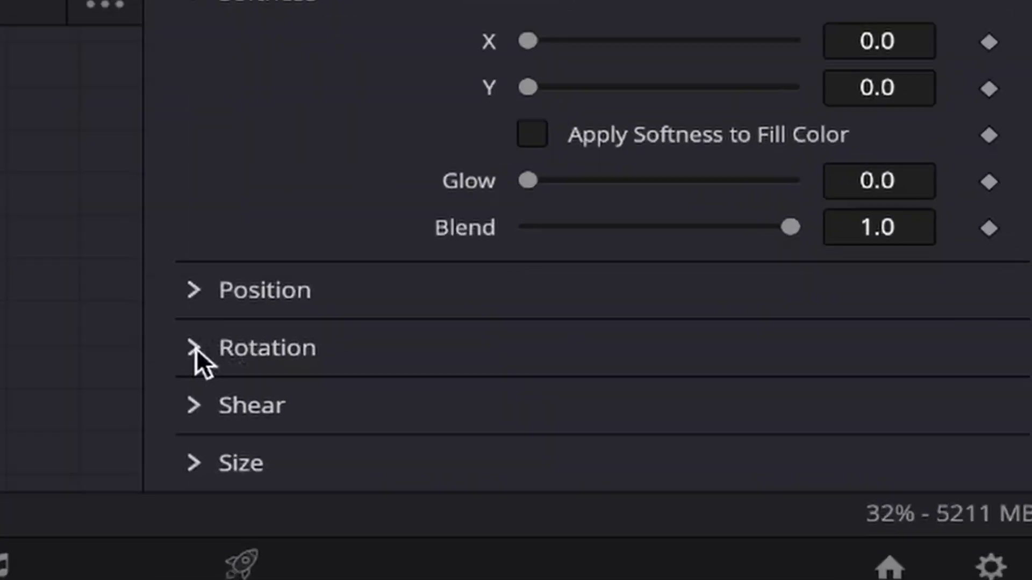
# Keyframe Follower1's Z rotation at -7.8 on frame 0 and 0 on frame 36.
pyautogui.click(196, 349)
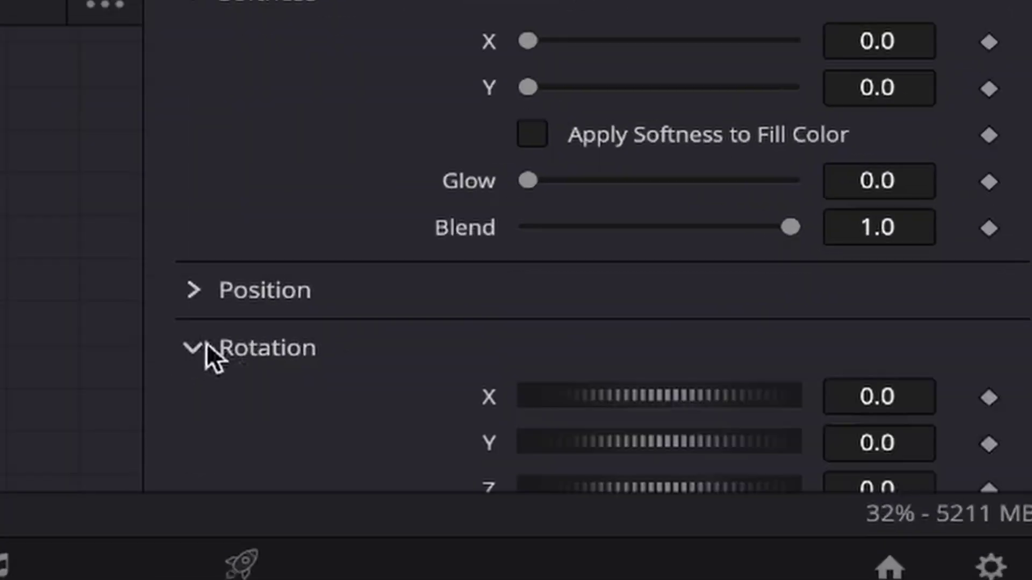
pyautogui.scroll(-3, 630, 286)
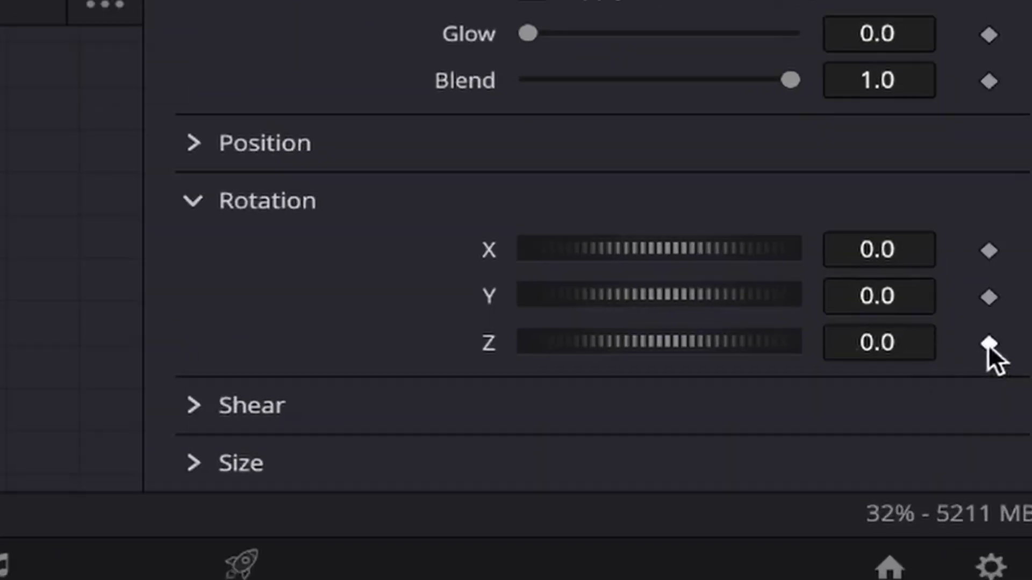
pyautogui.click(988, 345)
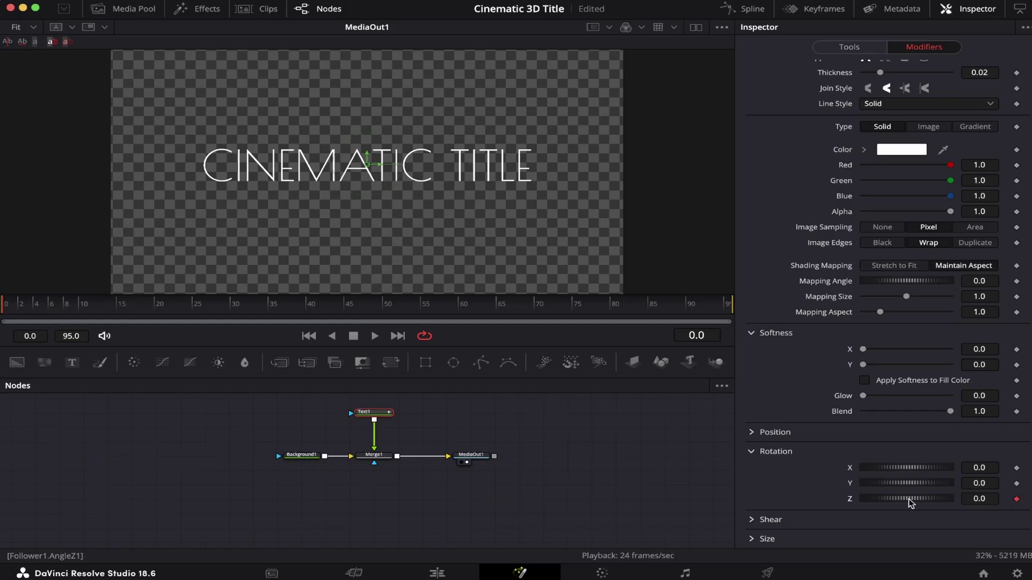
pyautogui.moveTo(910, 502); pyautogui.dragTo(907, 499)
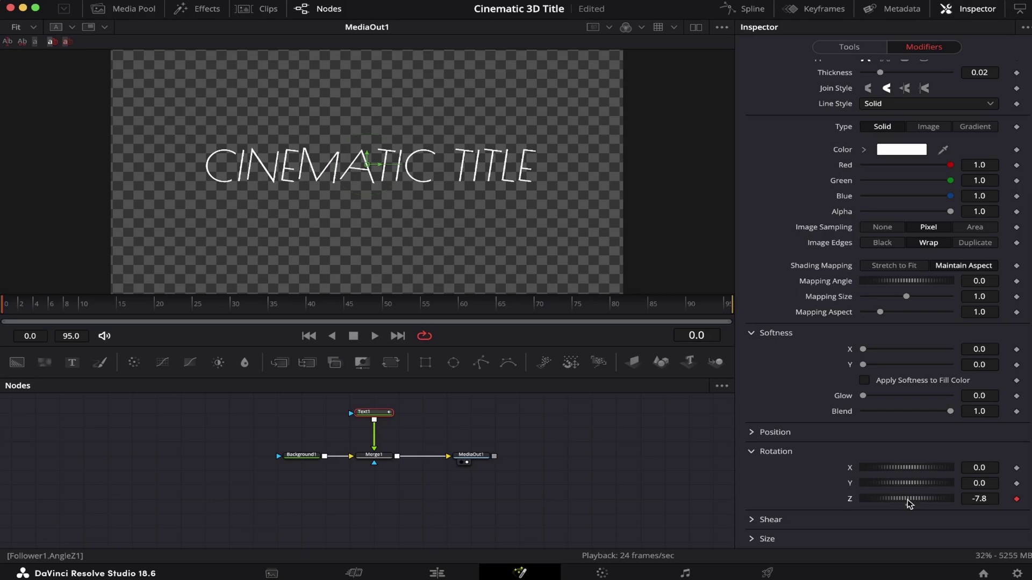
pyautogui.moveTo(14, 307); pyautogui.dragTo(275, 316)
pyautogui.doubleClick(979, 499)
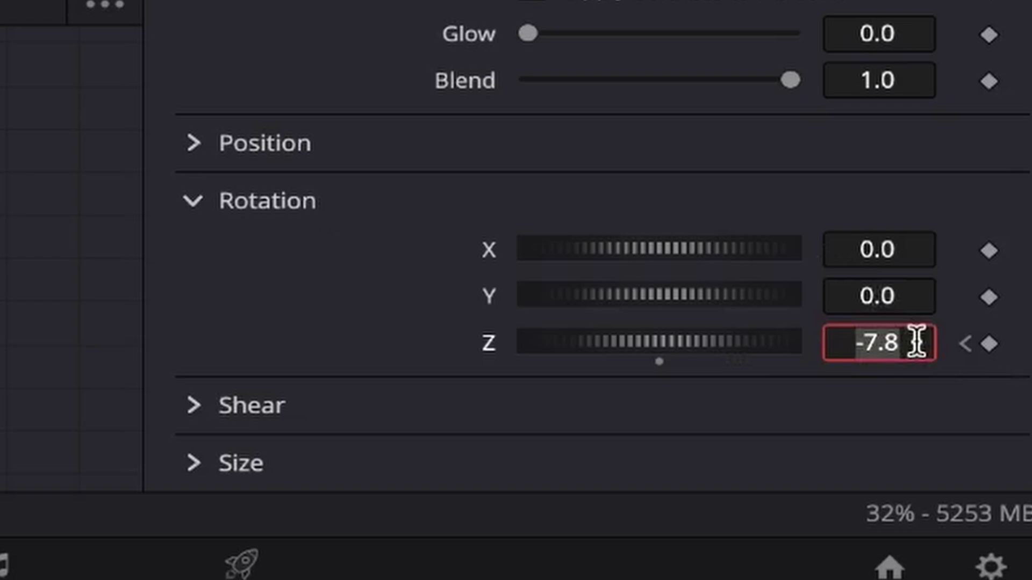
pyautogui.write('0')
pyautogui.press('Return')
pyautogui.moveTo(6, 314); pyautogui.dragTo(275, 321)
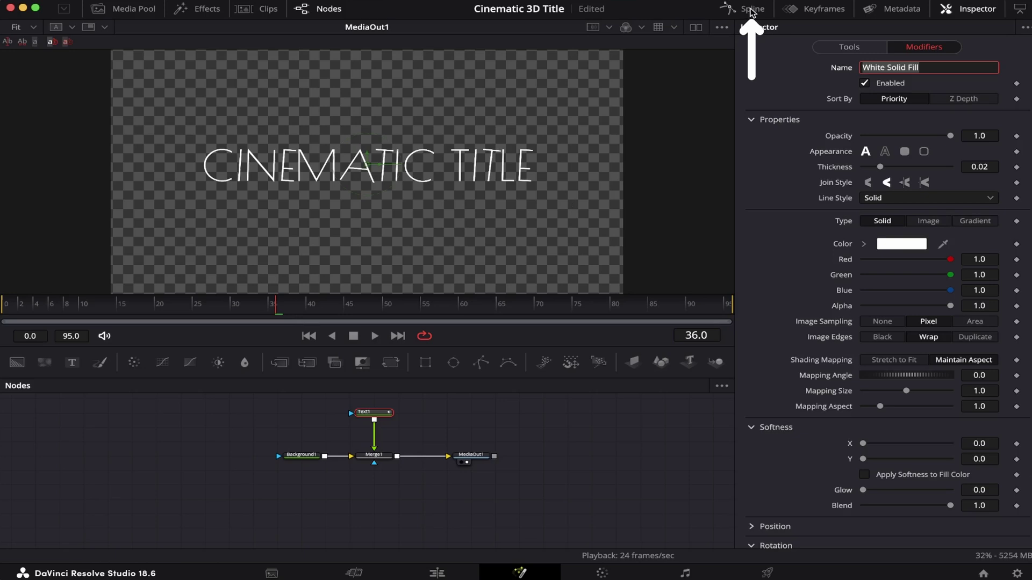
# In the Spline editor, fit the Angle Z 1 curve and smooth all its keyframes.
pyautogui.click(752, 10)
pyautogui.click(144, 227)
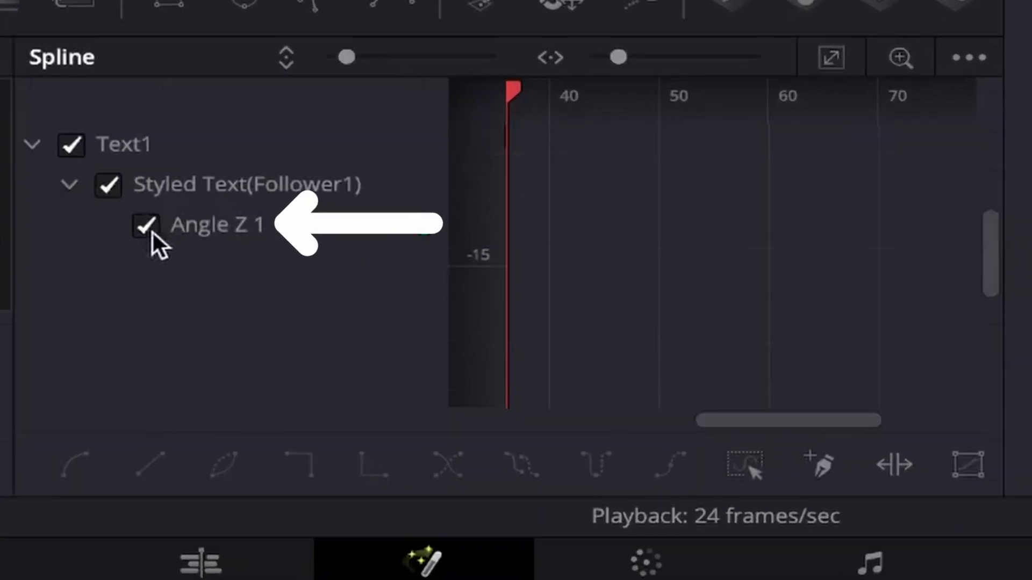
pyautogui.click(831, 58)
pyautogui.moveTo(508, 129); pyautogui.dragTo(978, 399)
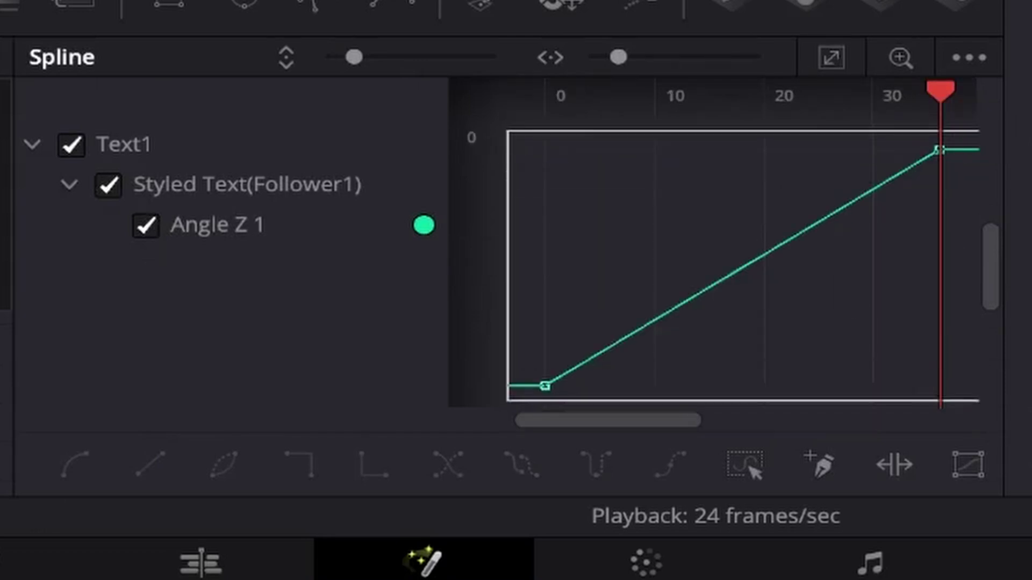
pyautogui.press('f')
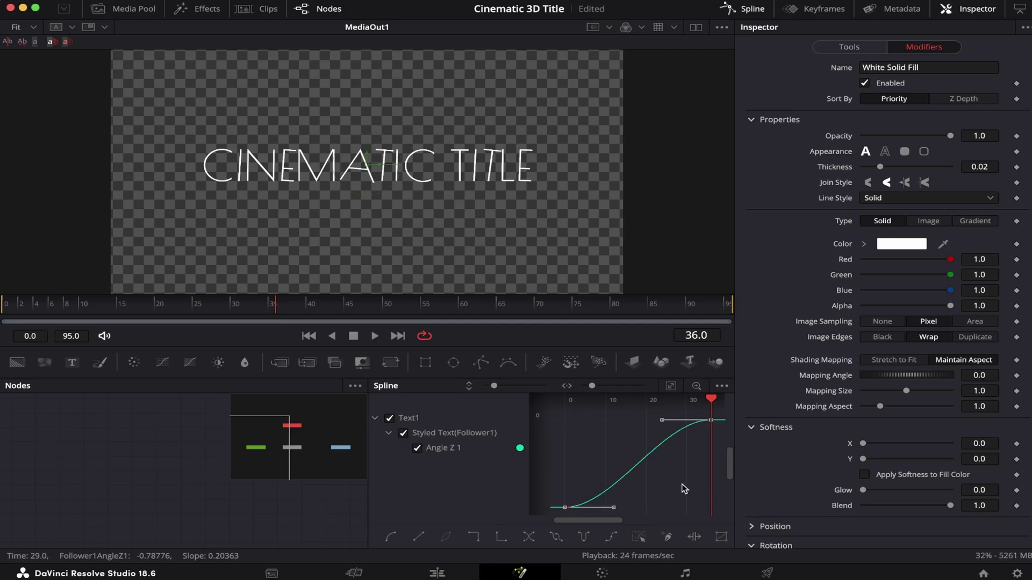
# Keyframe Softness X and Y at 20 on frame 0 and 0 on frame 36.
pyautogui.click(756, 9)
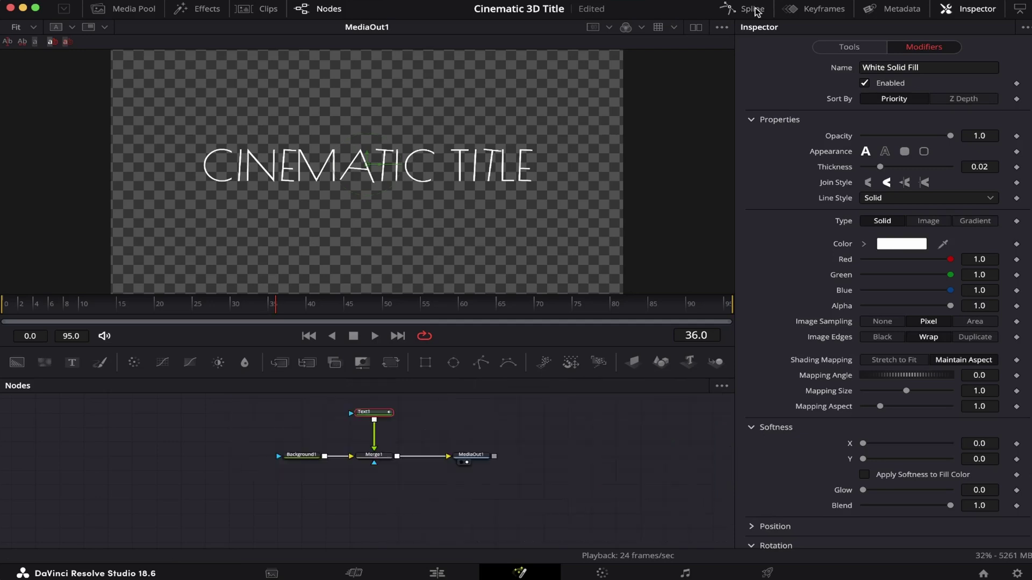
pyautogui.scroll(-5, 887, 322)
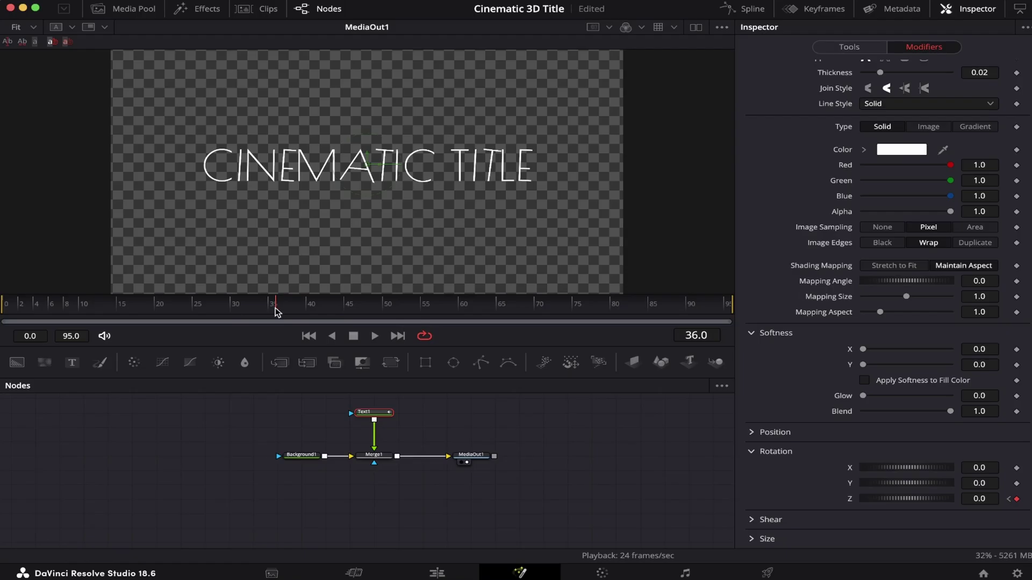
pyautogui.click(271, 304)
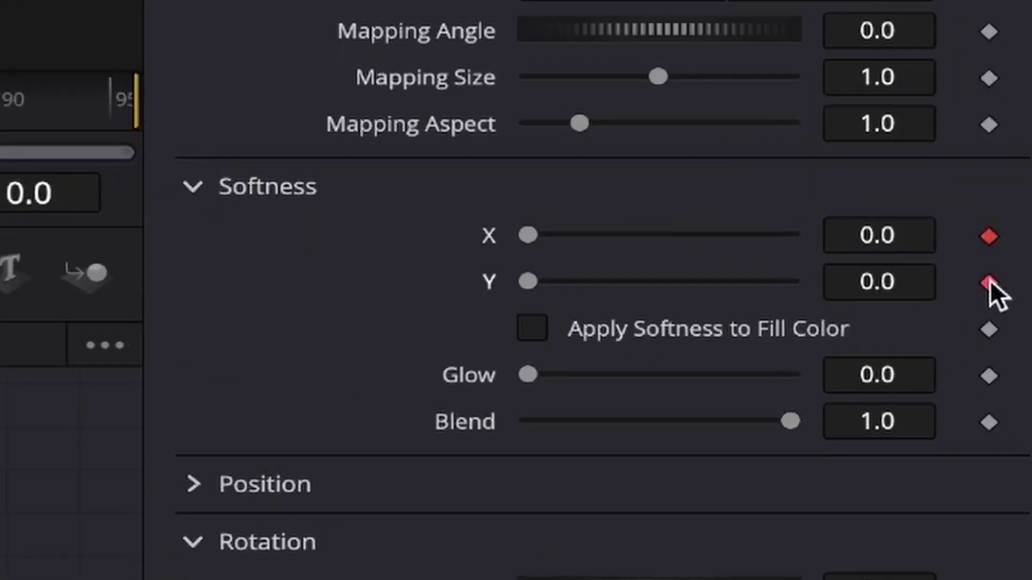
pyautogui.click(990, 279)
pyautogui.moveTo(527, 235); pyautogui.dragTo(794, 235)
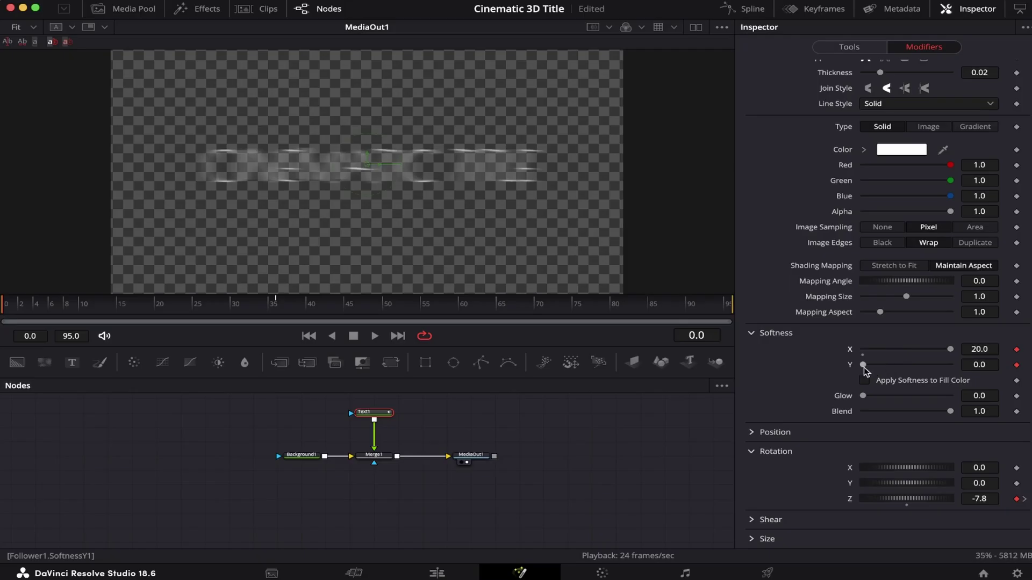
pyautogui.moveTo(863, 364); pyautogui.dragTo(952, 365)
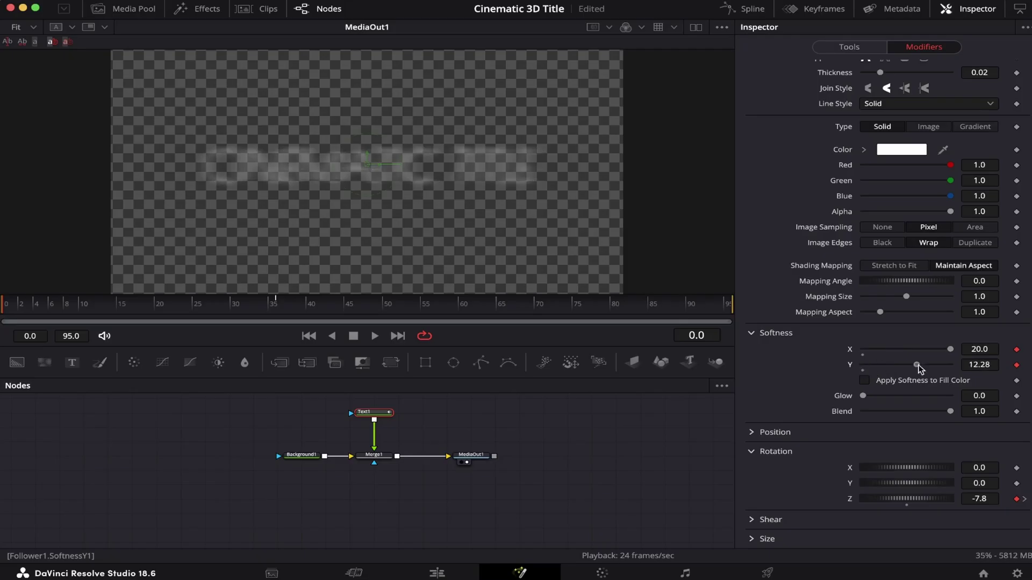
pyautogui.moveTo(30, 313); pyautogui.dragTo(278, 317)
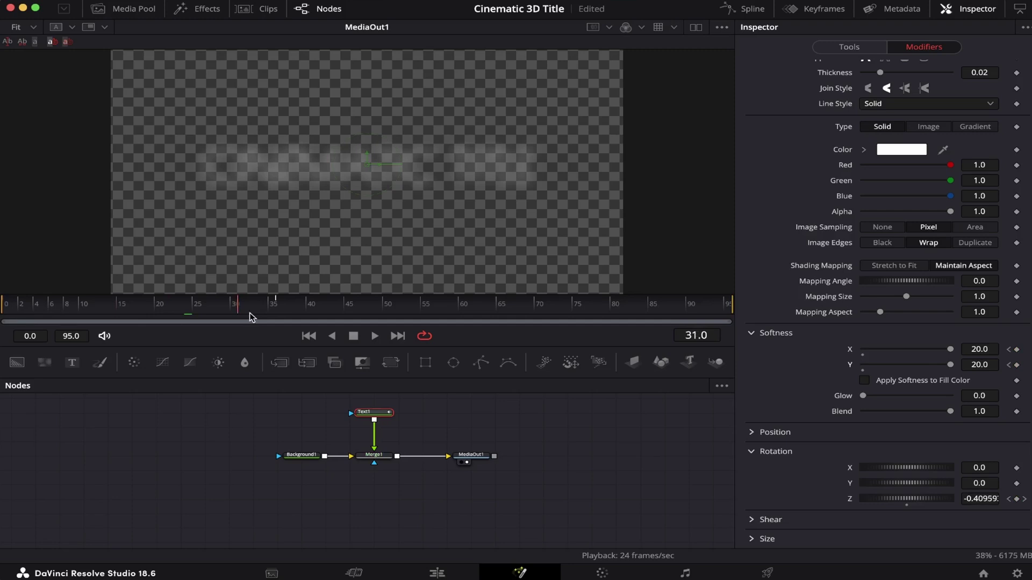
pyautogui.click(427, 336)
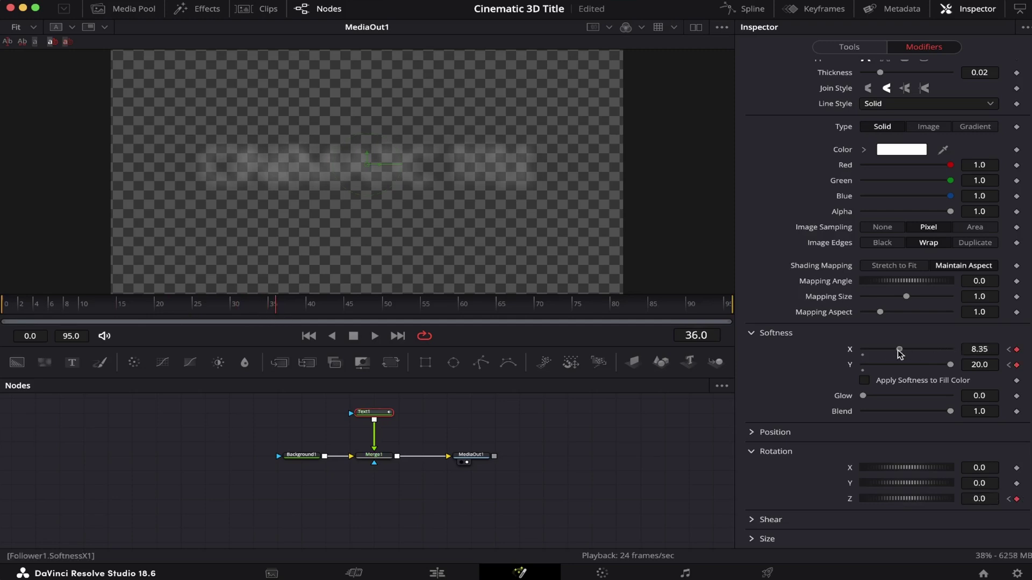
pyautogui.moveTo(950, 349); pyautogui.dragTo(862, 349)
pyautogui.moveTo(949, 365); pyautogui.dragTo(862, 364)
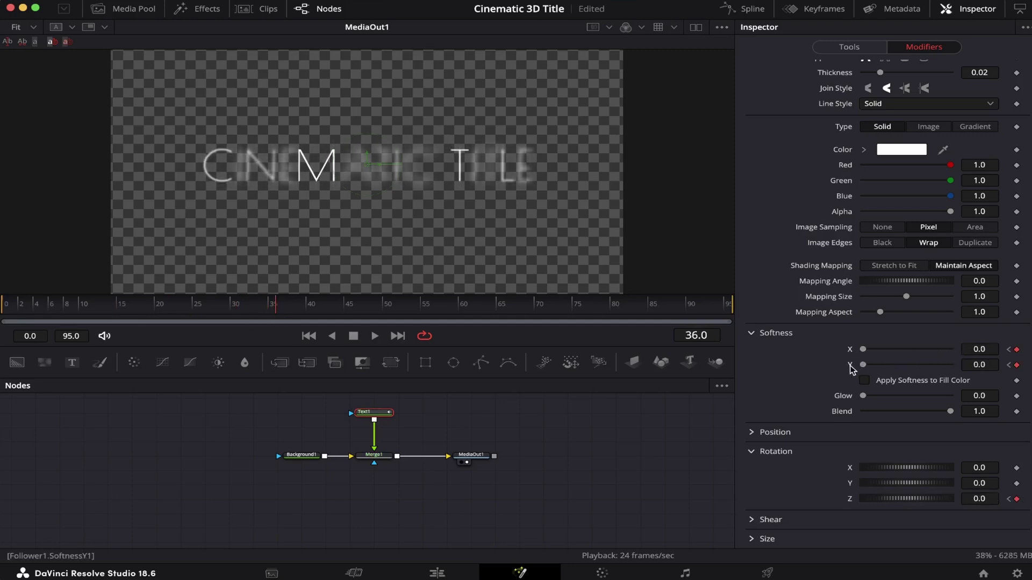
# Ease the Softness X and Y keyframes in the Spline editor, with the rotation curve hidden.
pyautogui.click(753, 10)
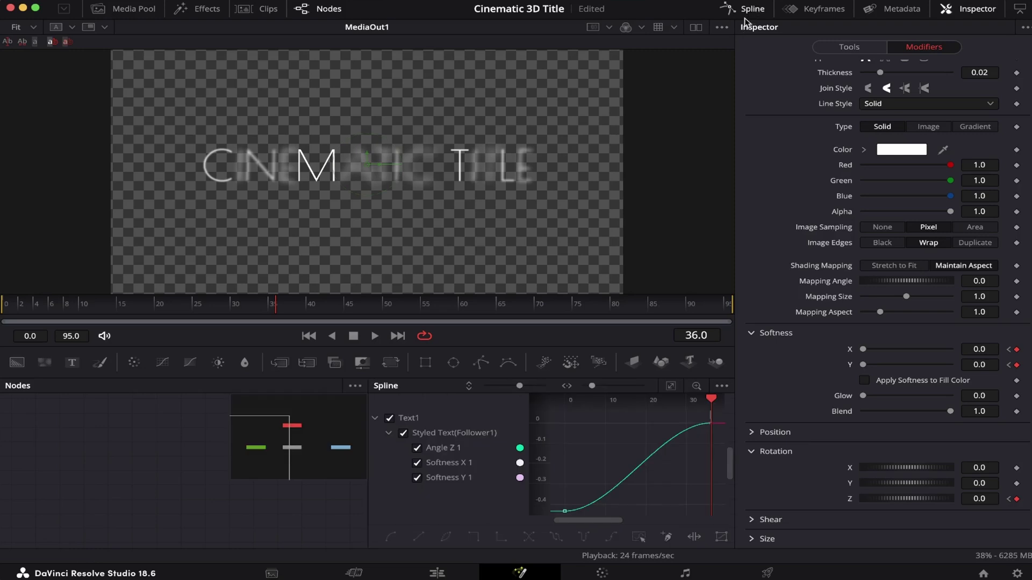
pyautogui.click(416, 449)
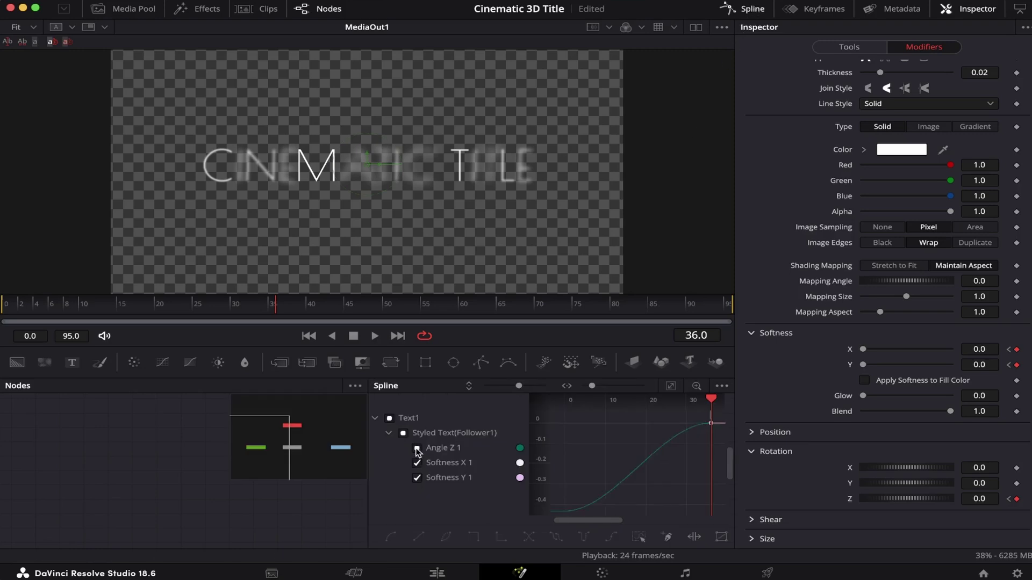
pyautogui.click(673, 392)
pyautogui.moveTo(562, 413); pyautogui.dragTo(742, 517)
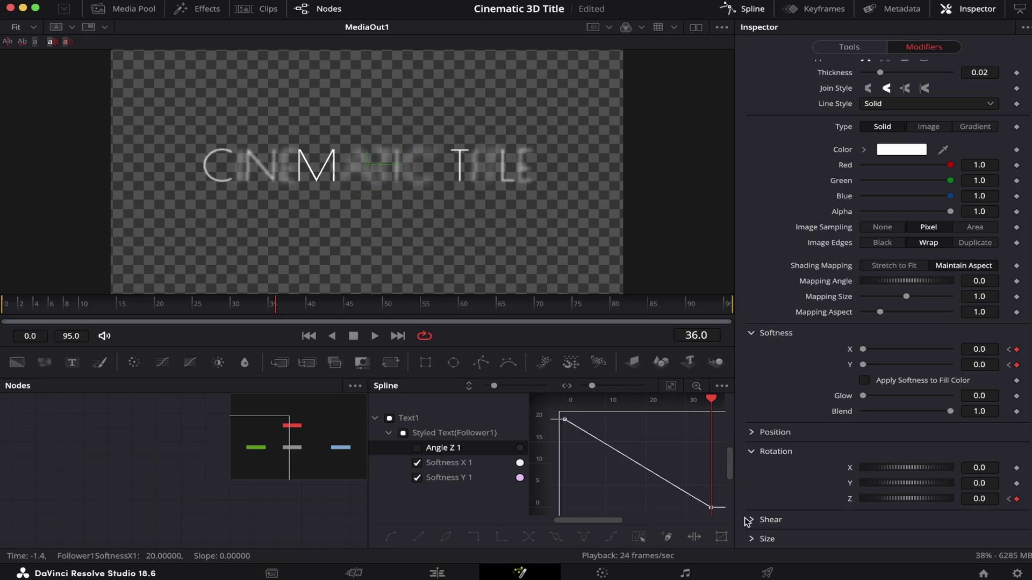
pyautogui.hotkey('shift', 's')
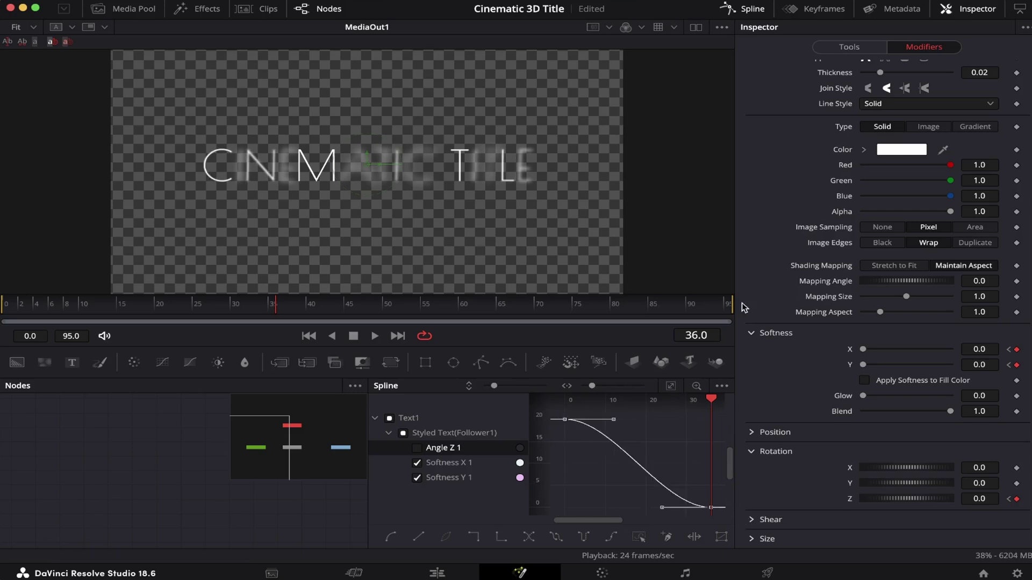
pyautogui.click(752, 8)
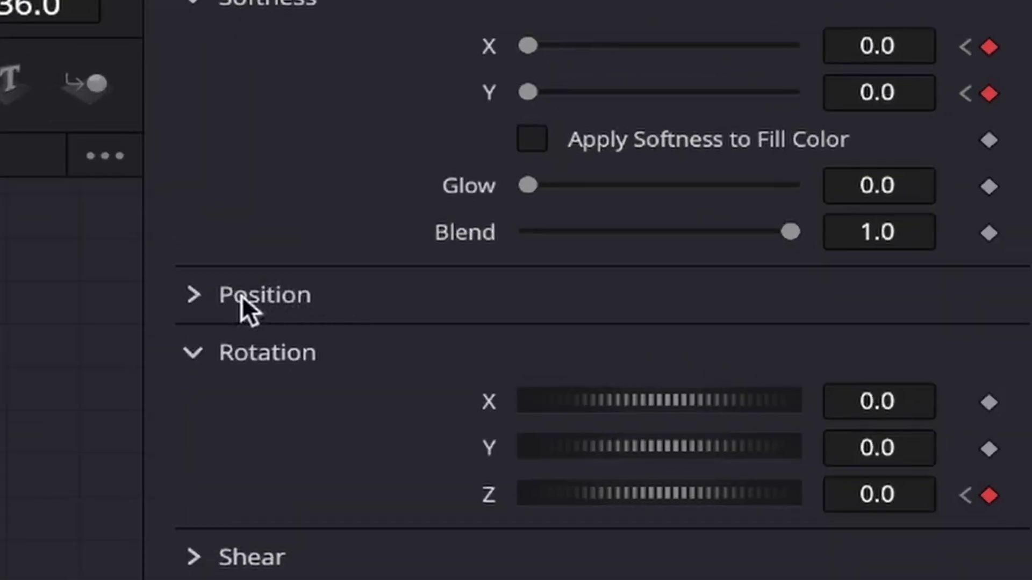
# Keyframe Position Offset Z at 0 on frame 36 and -10 on frame 0.
pyautogui.click(211, 290)
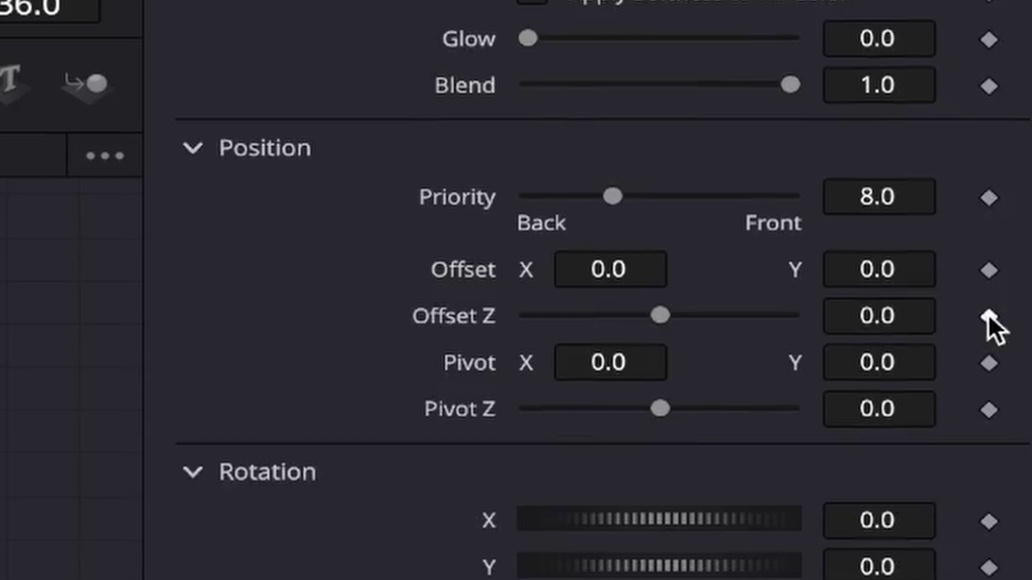
pyautogui.click(987, 315)
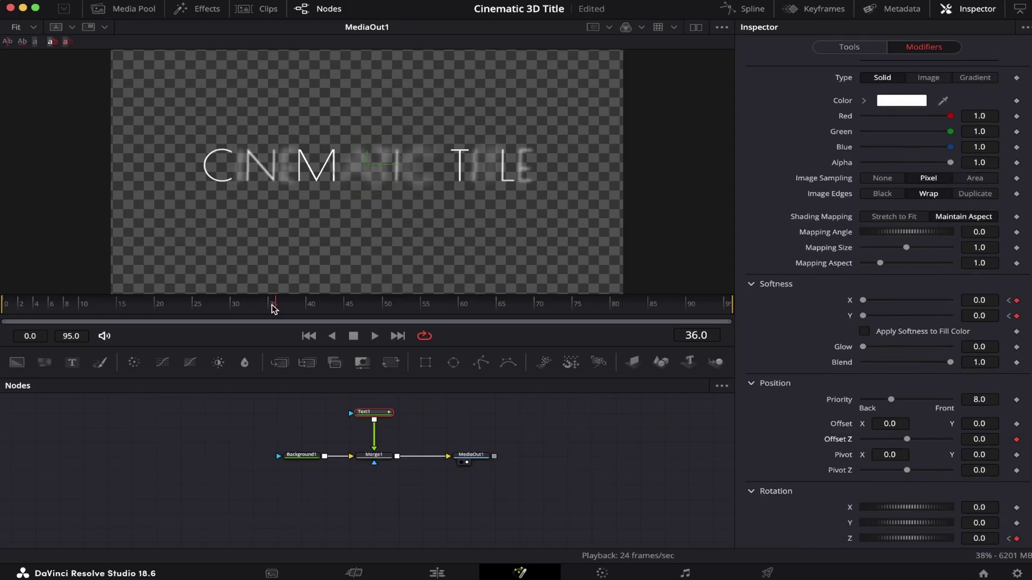
pyautogui.moveTo(115, 305); pyautogui.dragTo(1, 313)
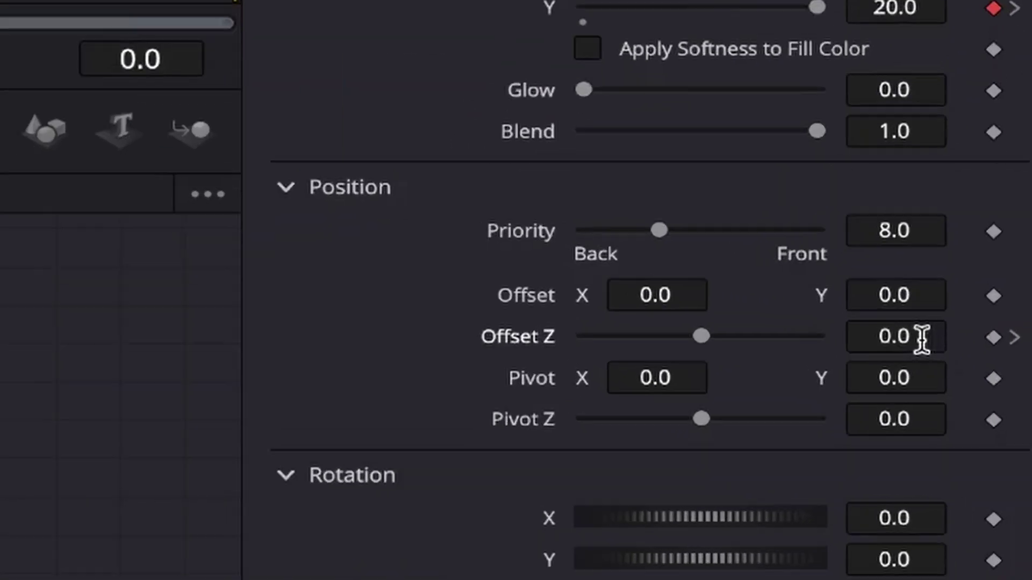
pyautogui.doubleClick(979, 439)
pyautogui.write('-10')
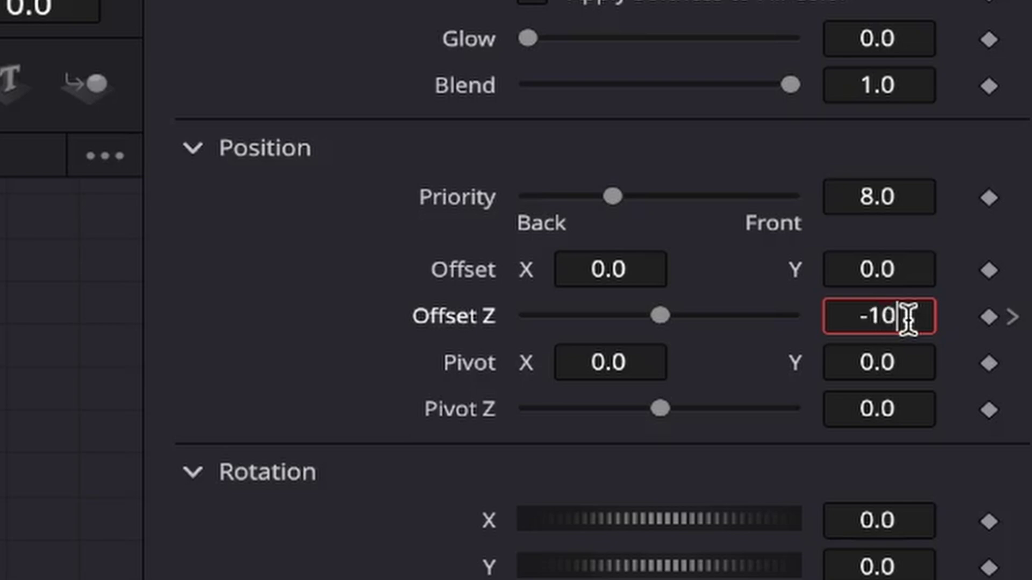
pyautogui.press('Tab')
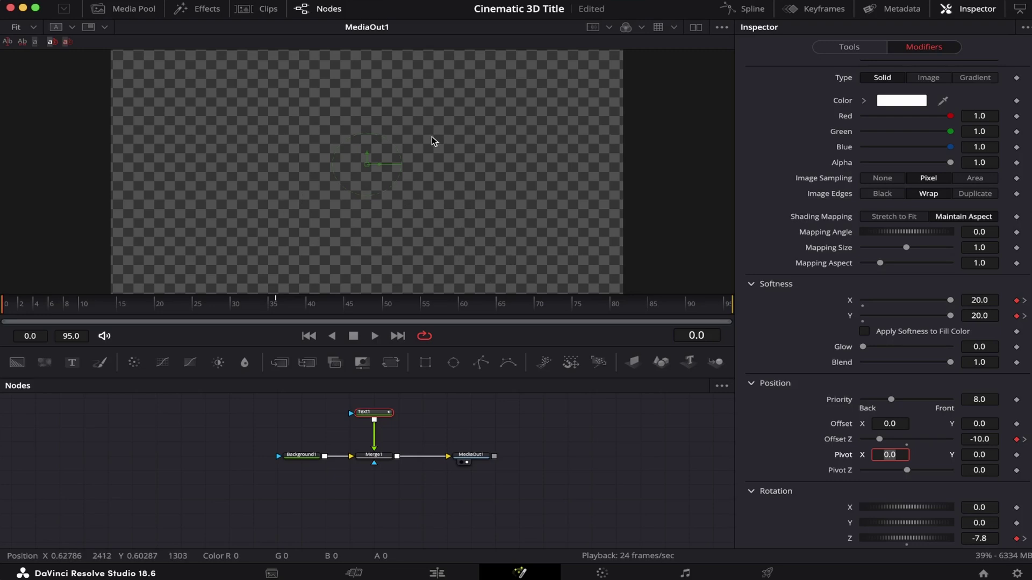
# Ease the Offset Z keyframes in the Spline editor and save the project.
pyautogui.click(750, 8)
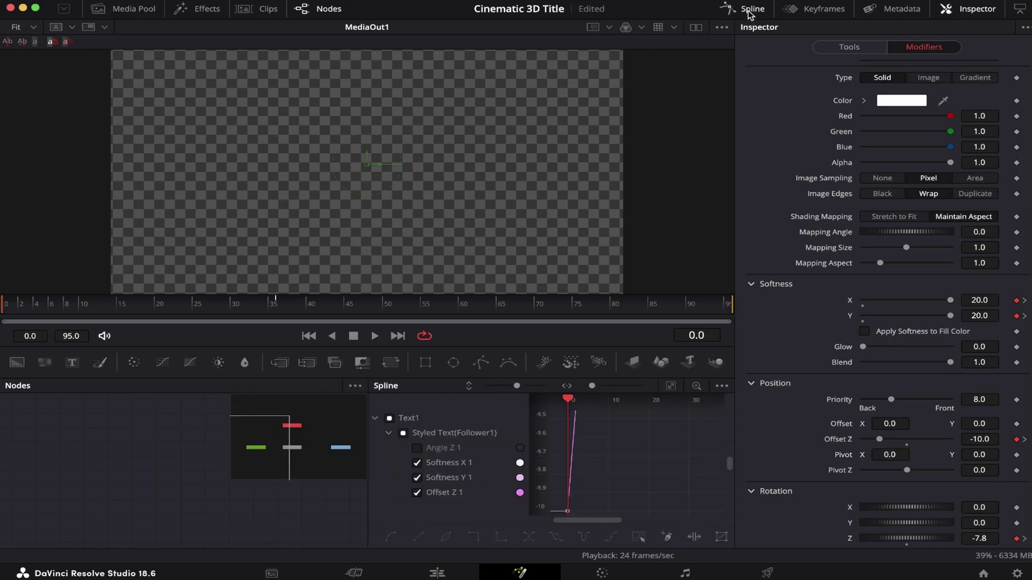
pyautogui.click(417, 479)
pyautogui.click(417, 462)
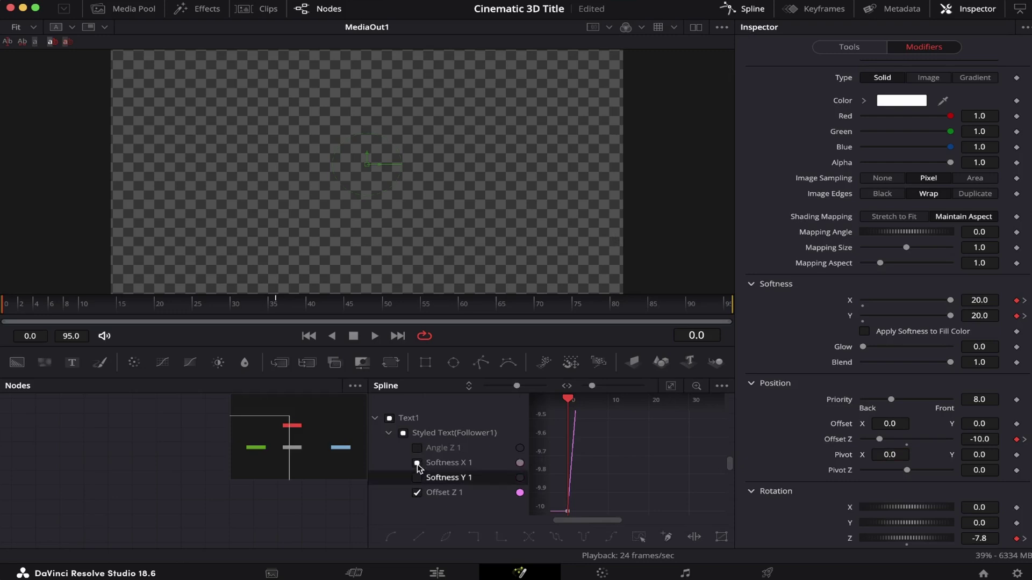
pyautogui.click(670, 386)
pyautogui.moveTo(565, 416); pyautogui.dragTo(645, 471)
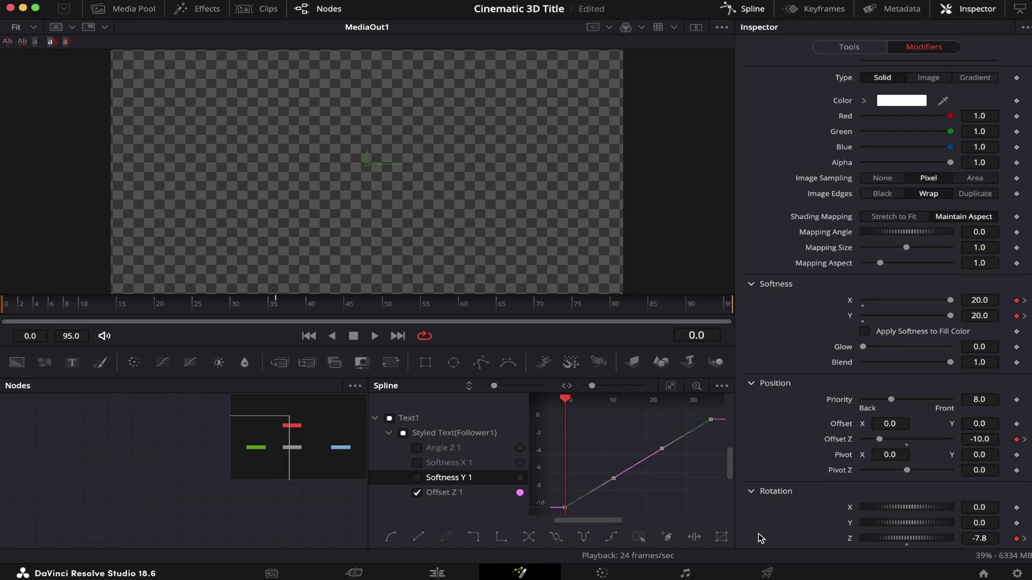
pyautogui.hotkey('shift', 's')
pyautogui.click(750, 8)
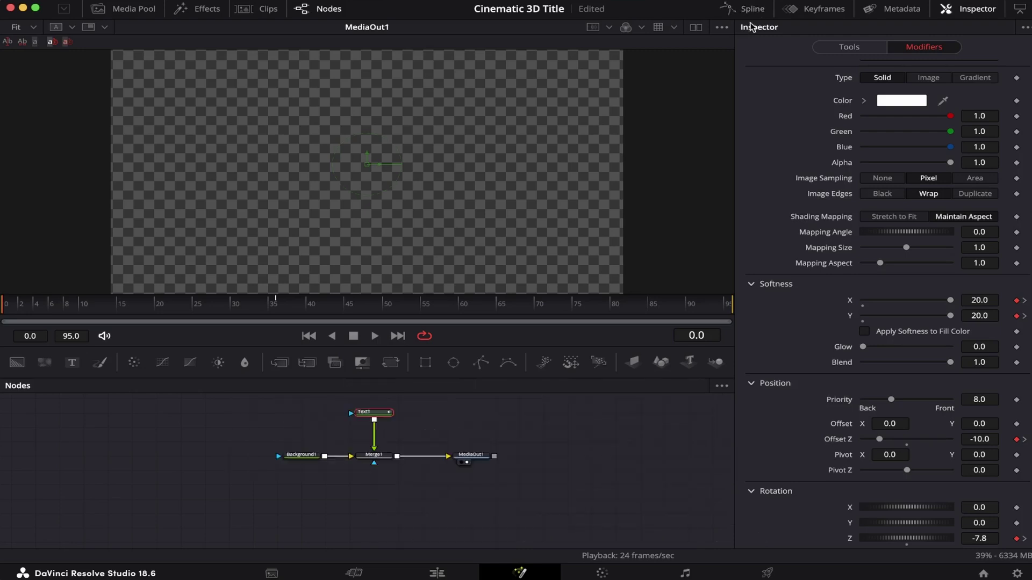
pyautogui.press('super+s')
# Leave the Fusion page for the Edit page timeline.
pyautogui.click(437, 573)
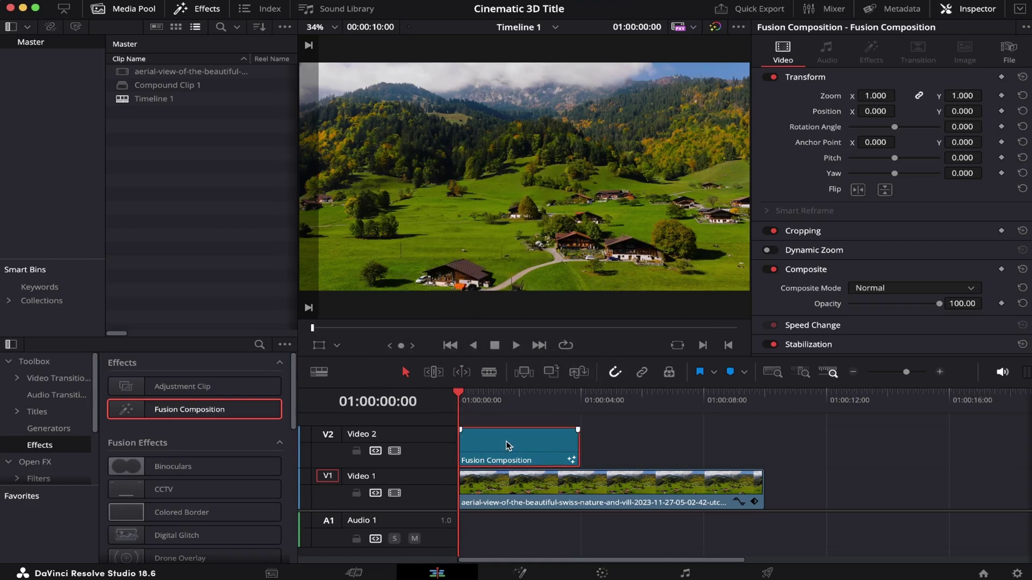
# Duplicate the title after the original, make it Compound Clip 2, and set speed to -100%.
pyautogui.moveTo(506, 445); pyautogui.dragTo(634, 440)
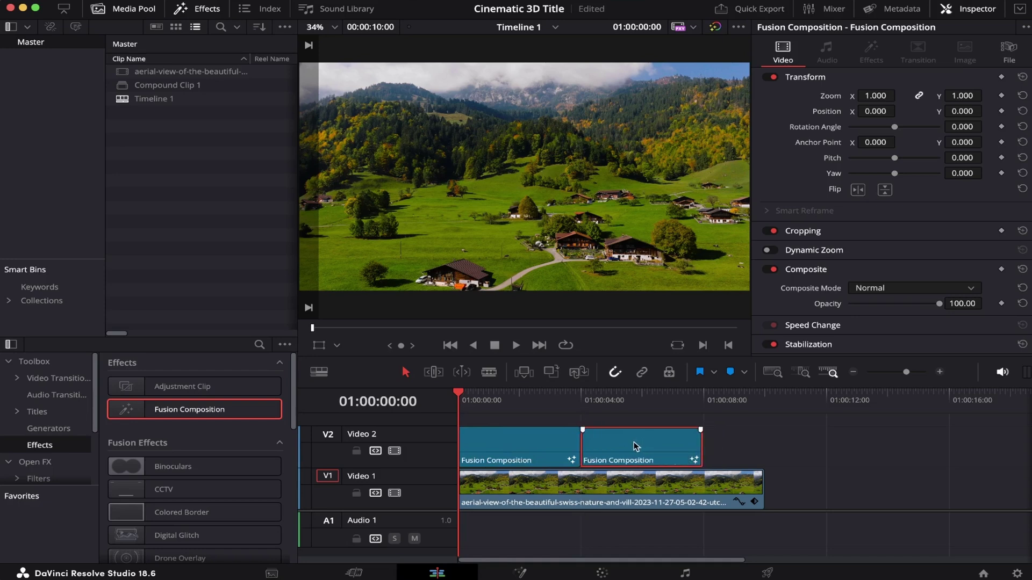
pyautogui.rightClick(634, 445)
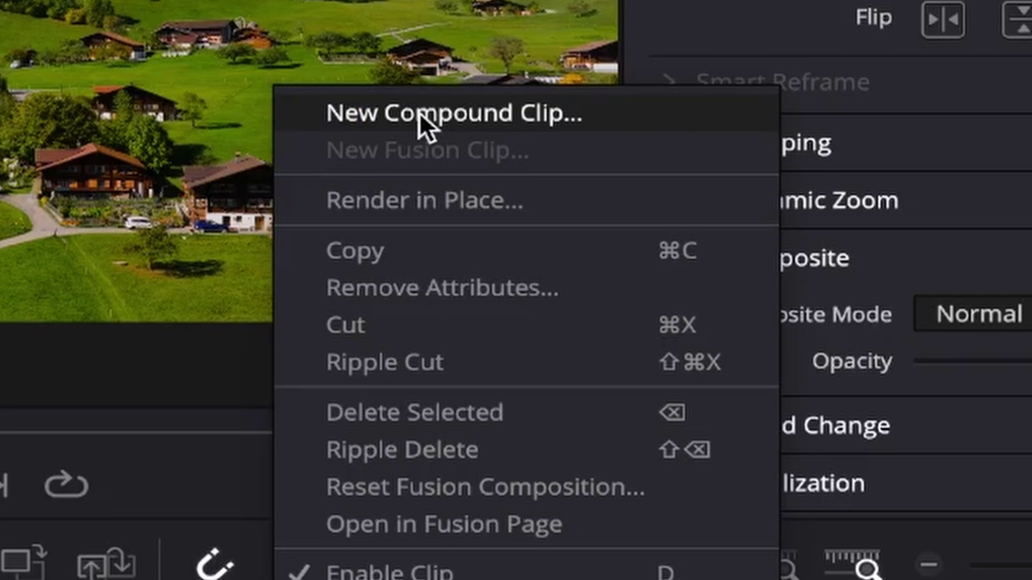
pyautogui.click(419, 112)
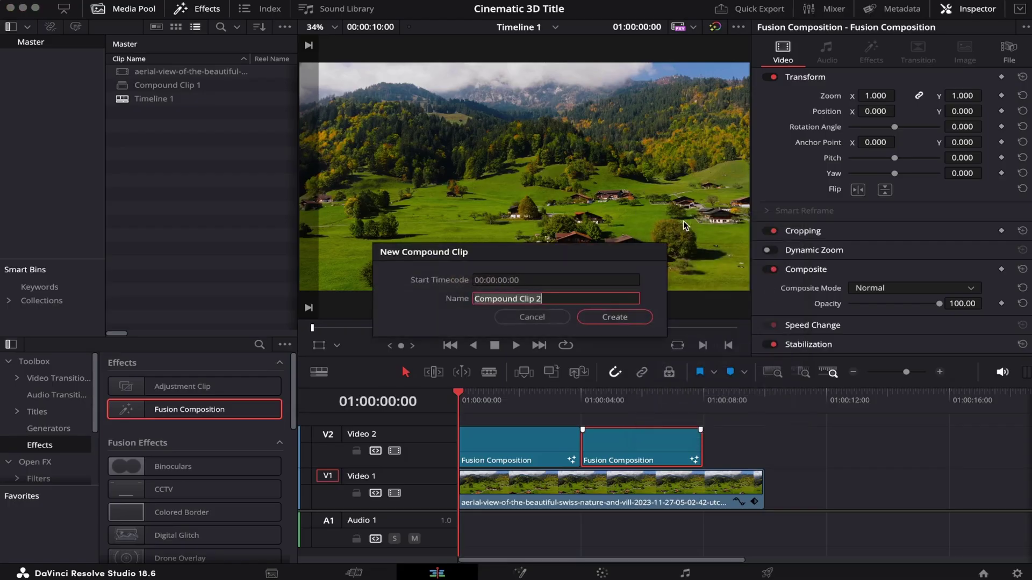
pyautogui.click(617, 317)
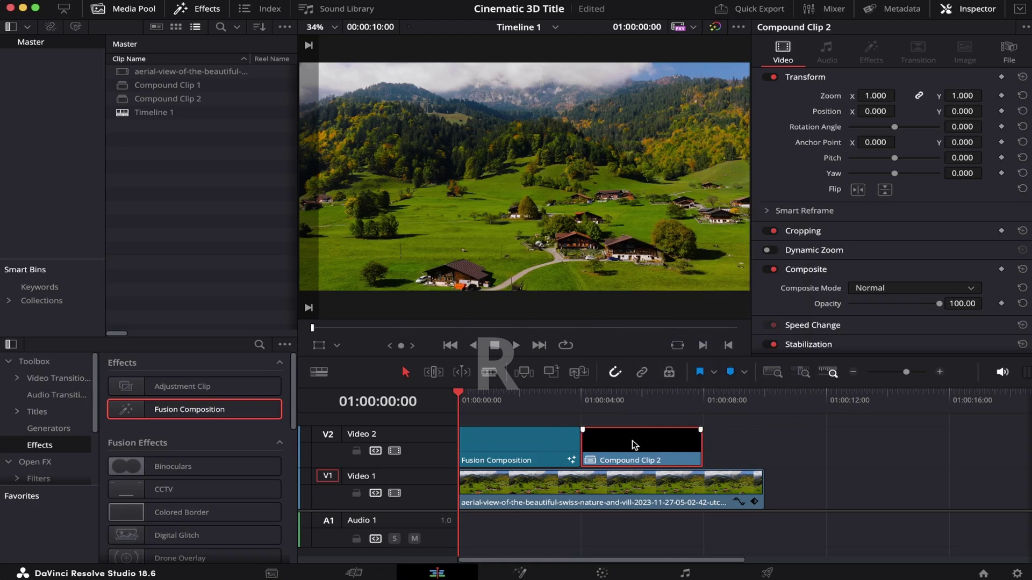
pyautogui.press('r')
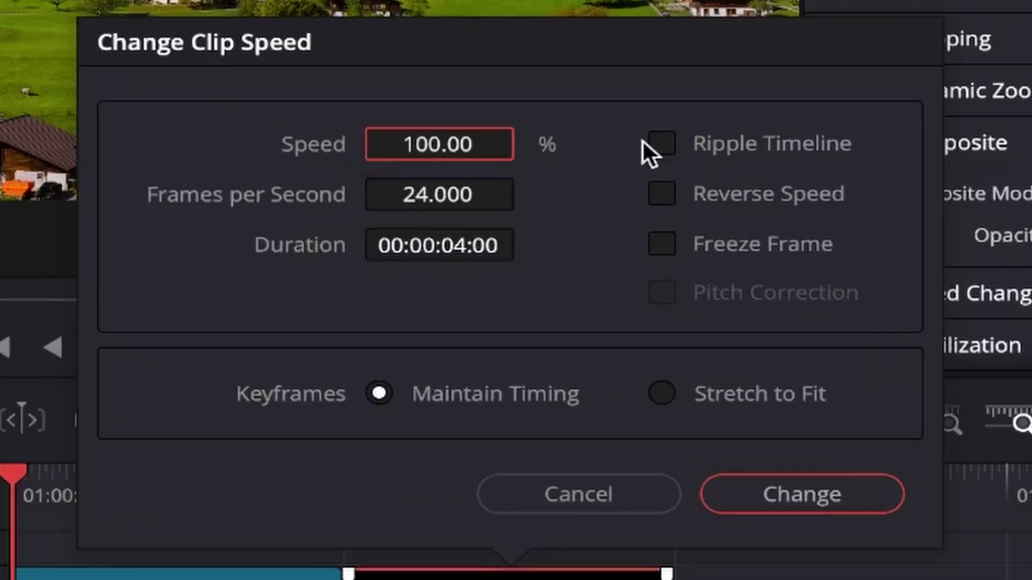
pyautogui.write('-100')
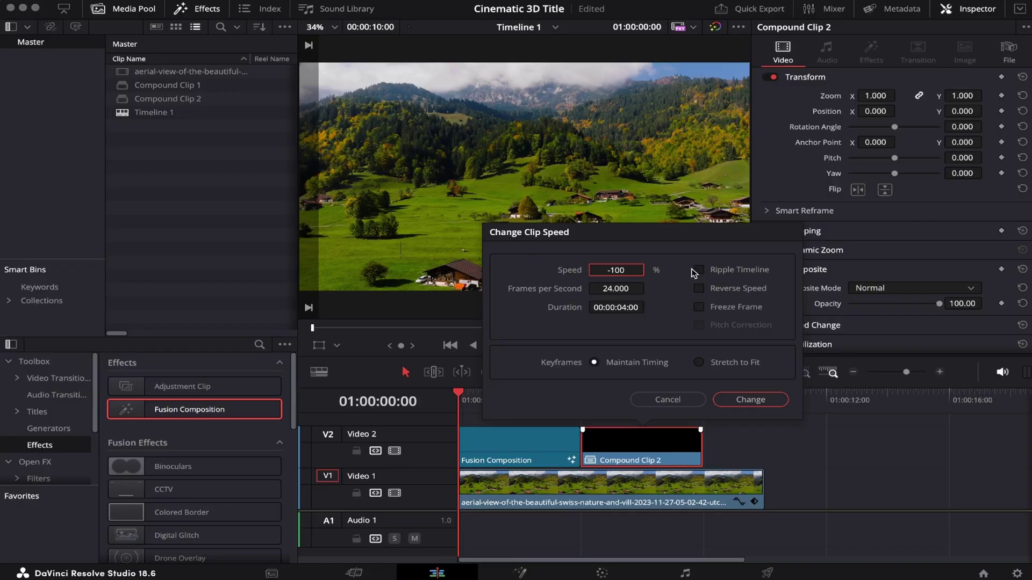
pyautogui.press('Return')
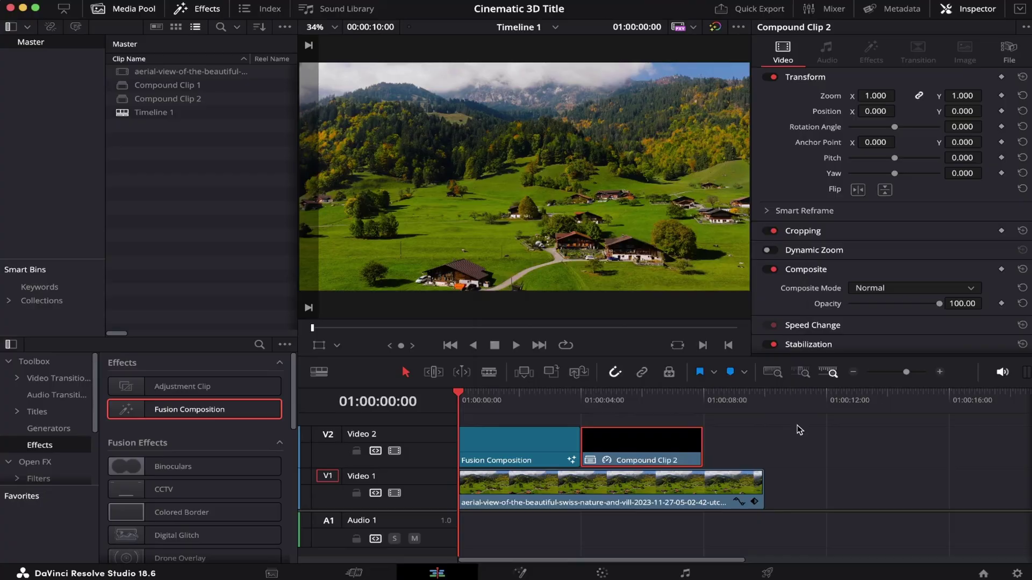